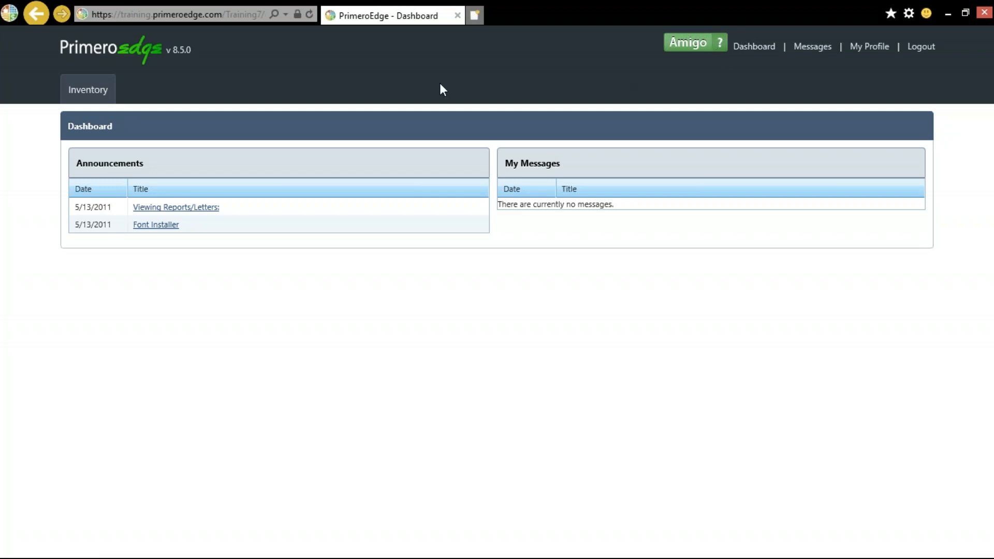
- Open the Physical Inventory page of the Inventory module
{"action": "left_click", "coordinate": [100, 92]}
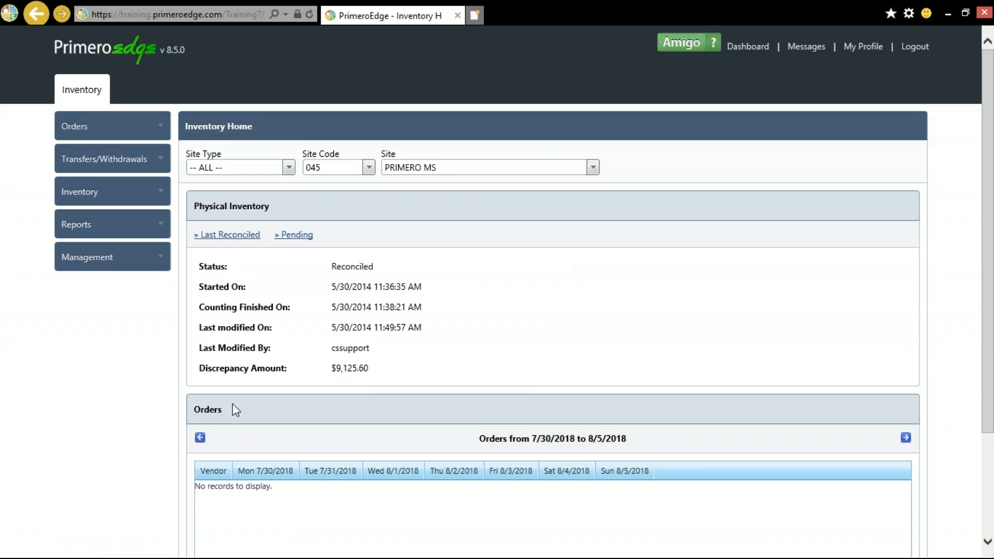
{"action": "scroll", "coordinate": [233, 405], "scroll_direction": "down", "scroll_amount": 3}
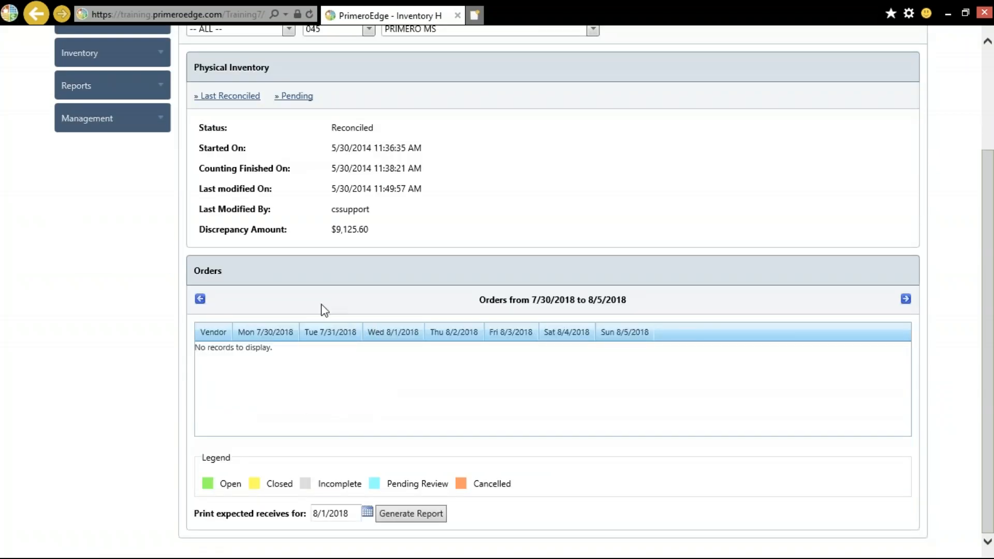
{"action": "scroll", "coordinate": [277, 397], "scroll_direction": "up", "scroll_amount": 3}
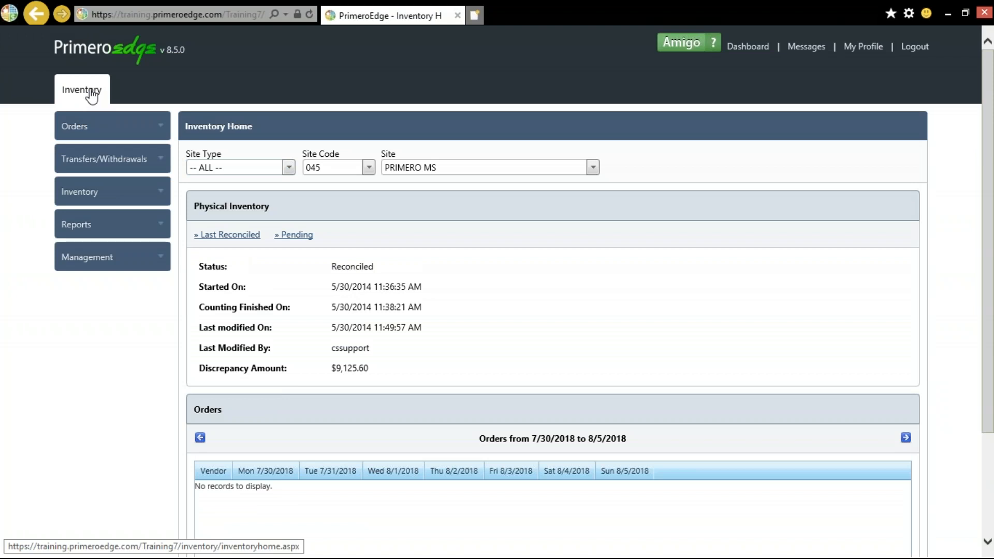
{"action": "left_click", "coordinate": [98, 193]}
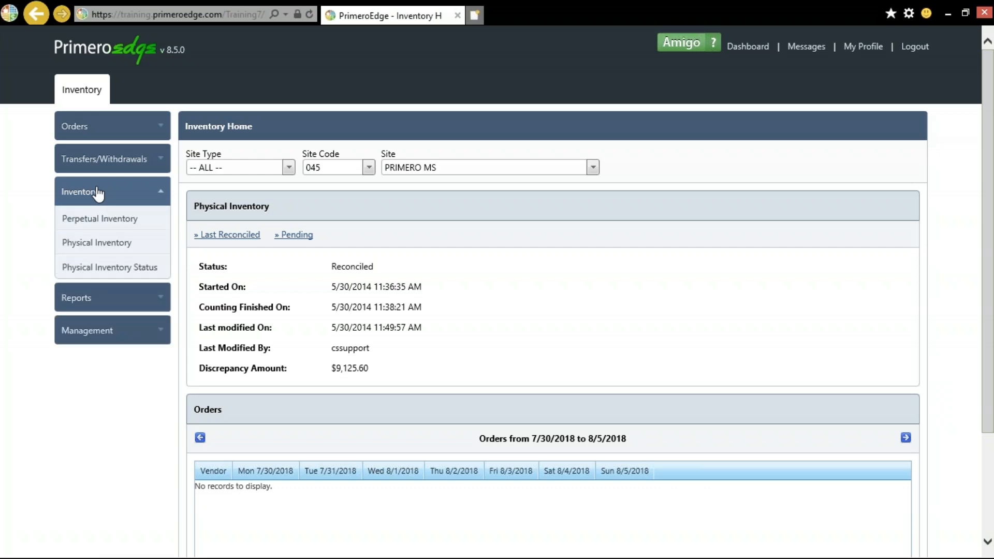
{"action": "left_click", "coordinate": [99, 244]}
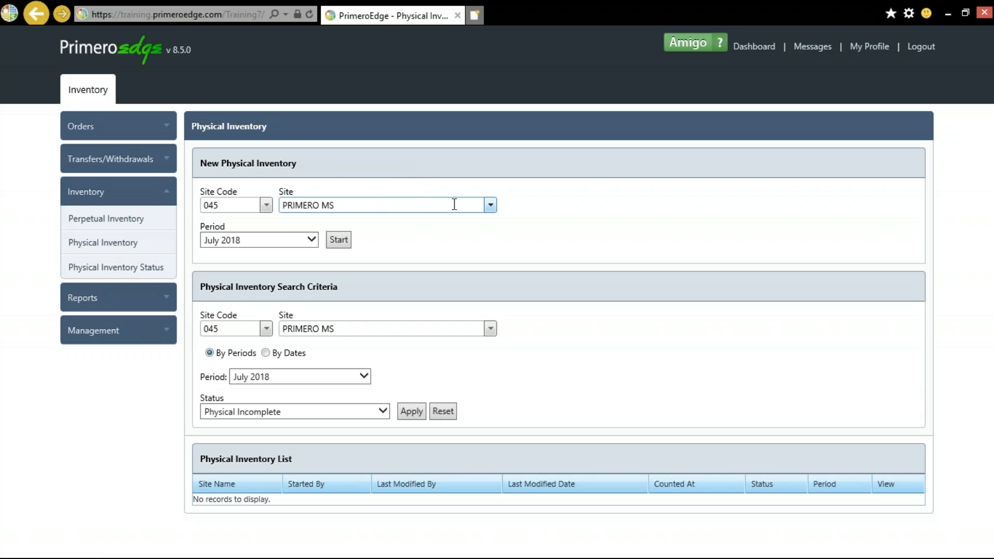
- Begin a new physical inventory for site PRIMERO MS in the July 2018 period
{"action": "left_click", "coordinate": [490, 205]}
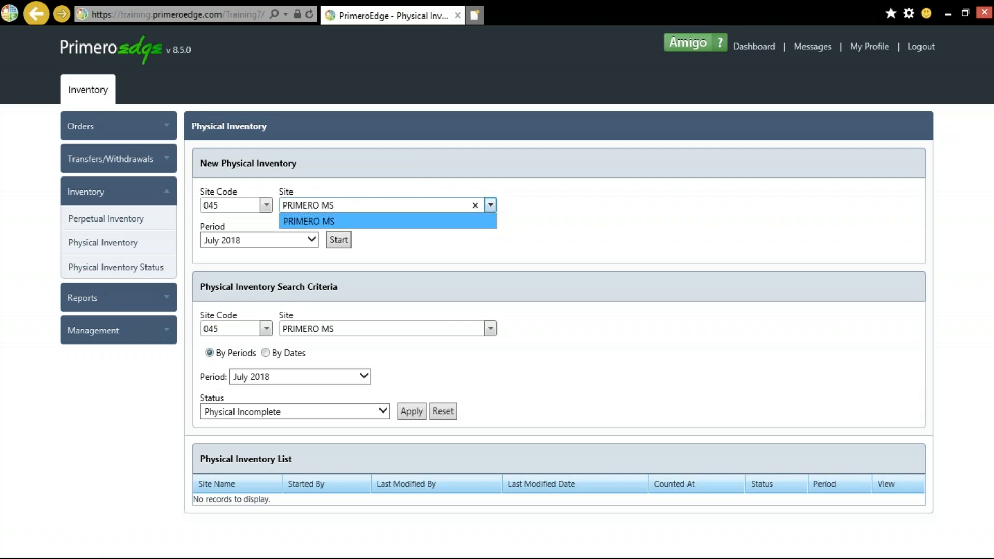
{"action": "left_click", "coordinate": [488, 227]}
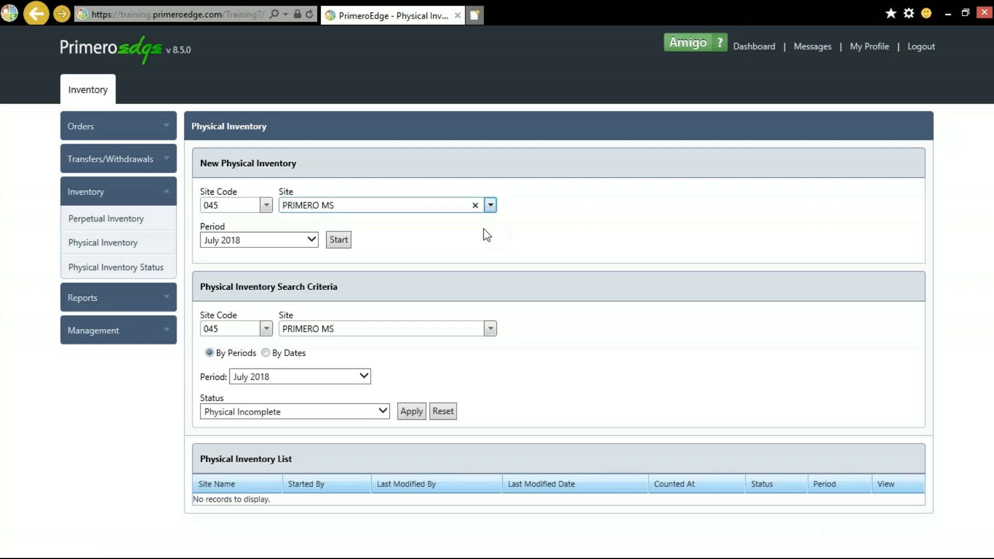
{"action": "left_click", "coordinate": [313, 239]}
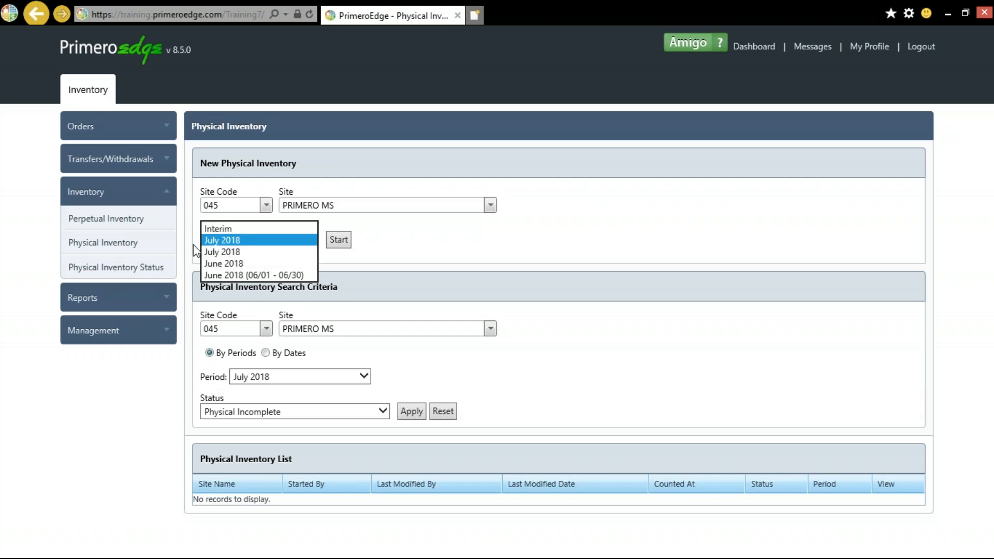
{"action": "left_click", "coordinate": [229, 240]}
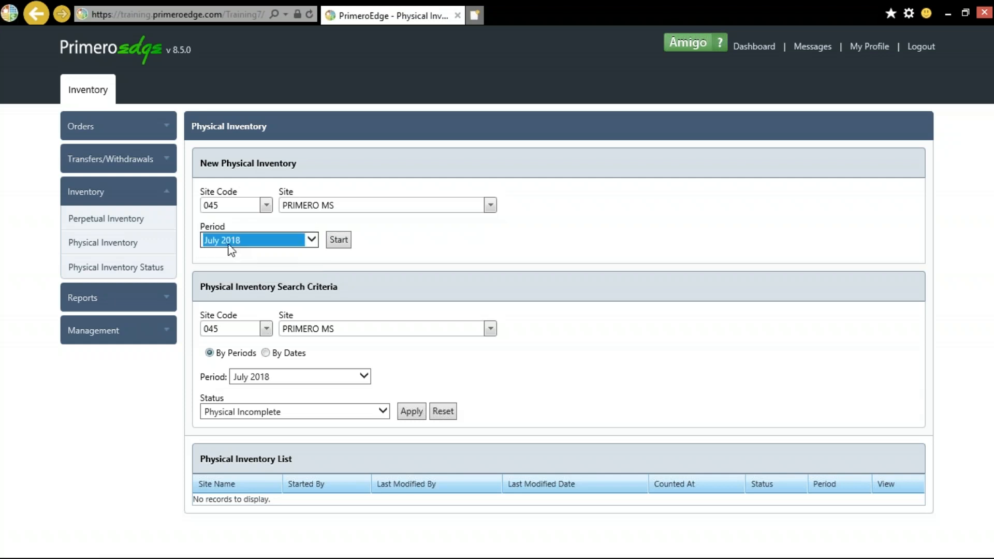
{"action": "left_click", "coordinate": [342, 241]}
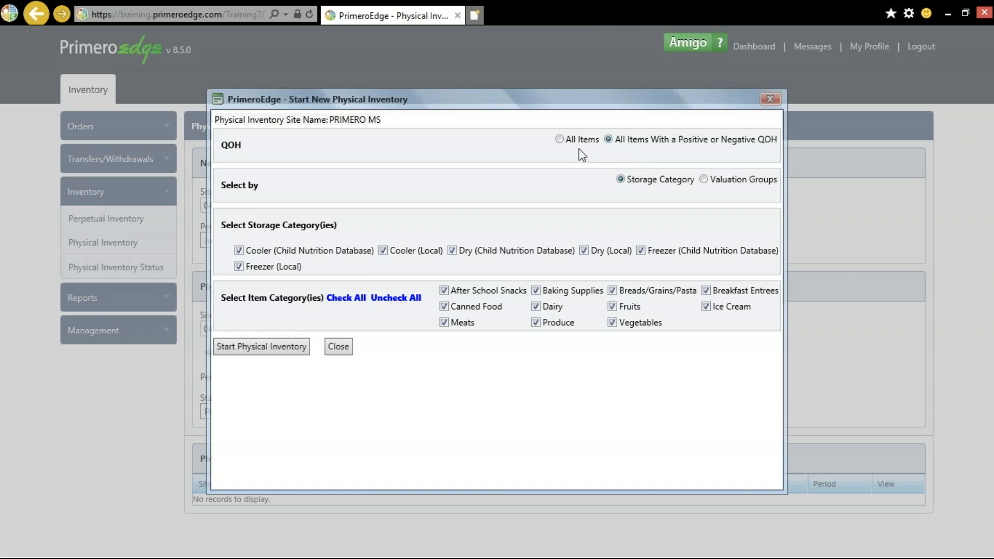
- Try the All Items and Valuation Groups options, returning to positive or negative QOH and selection by Storage Category
{"action": "left_click", "coordinate": [561, 141]}
{"action": "left_click", "coordinate": [609, 140]}
{"action": "left_click", "coordinate": [703, 180]}
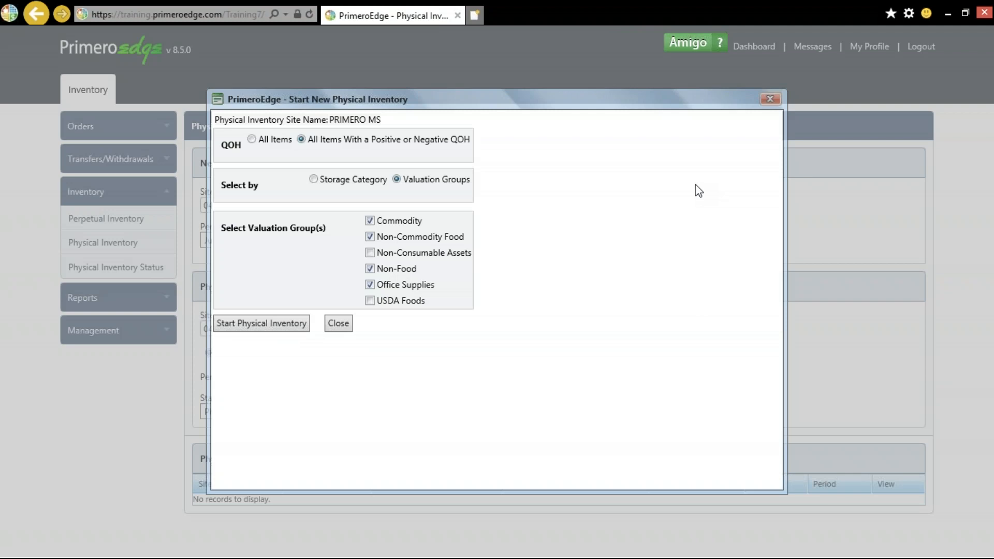
{"action": "left_click", "coordinate": [313, 179]}
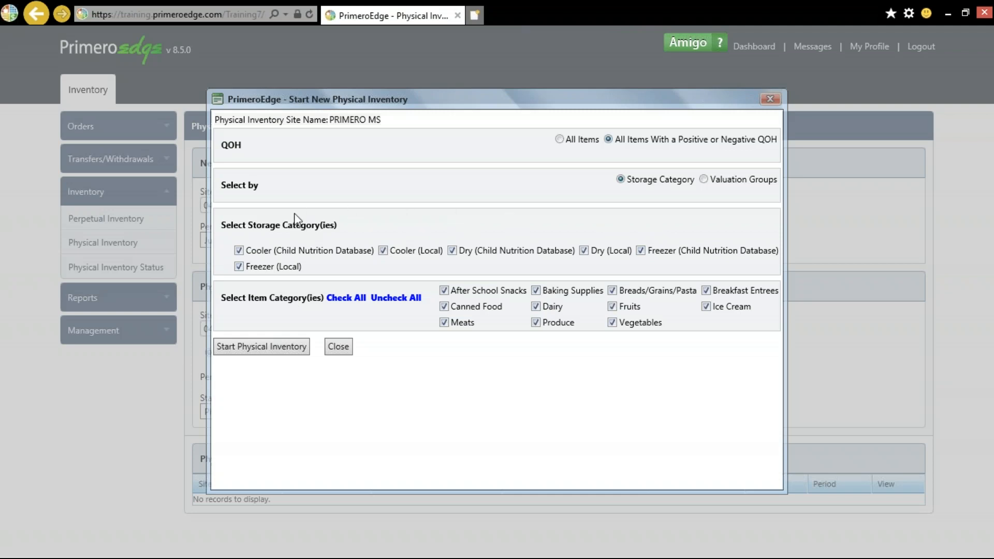
- Clear the Cooler and Dry (Child Nutrition Database) storage categories and start the physical inventory
{"action": "left_click", "coordinate": [239, 251]}
{"action": "left_click", "coordinate": [452, 250]}
{"action": "left_click", "coordinate": [293, 352]}
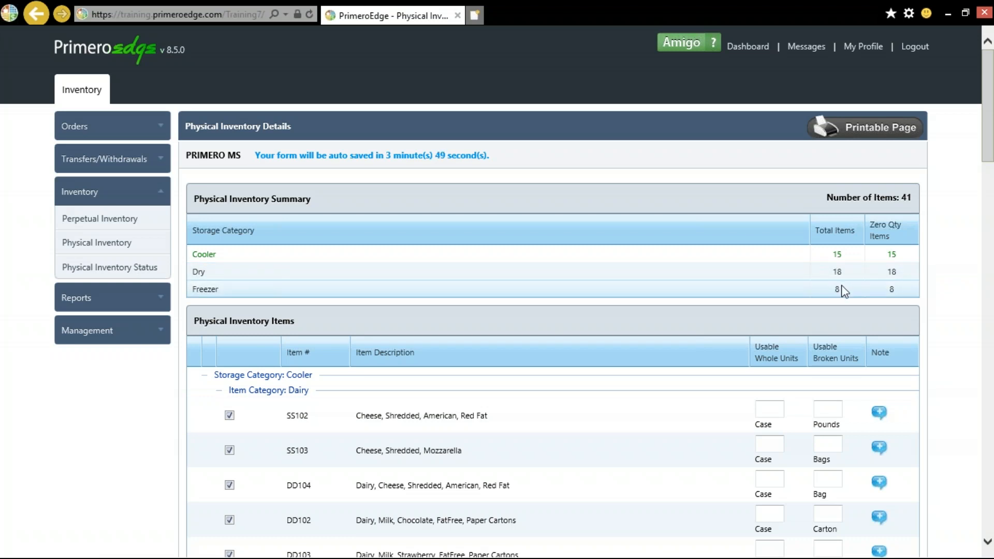
{"action": "left_click", "coordinate": [770, 408]}
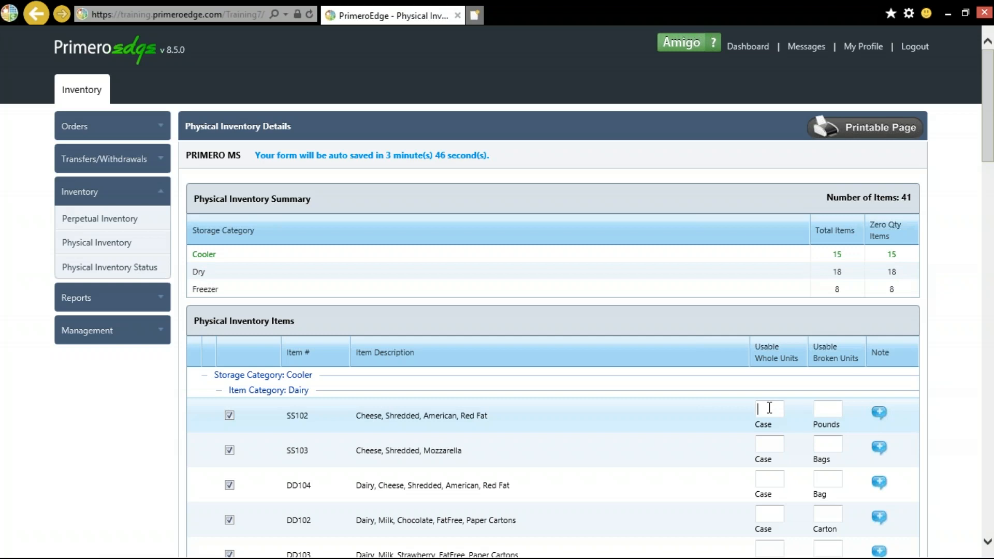
{"action": "left_click", "coordinate": [766, 442]}
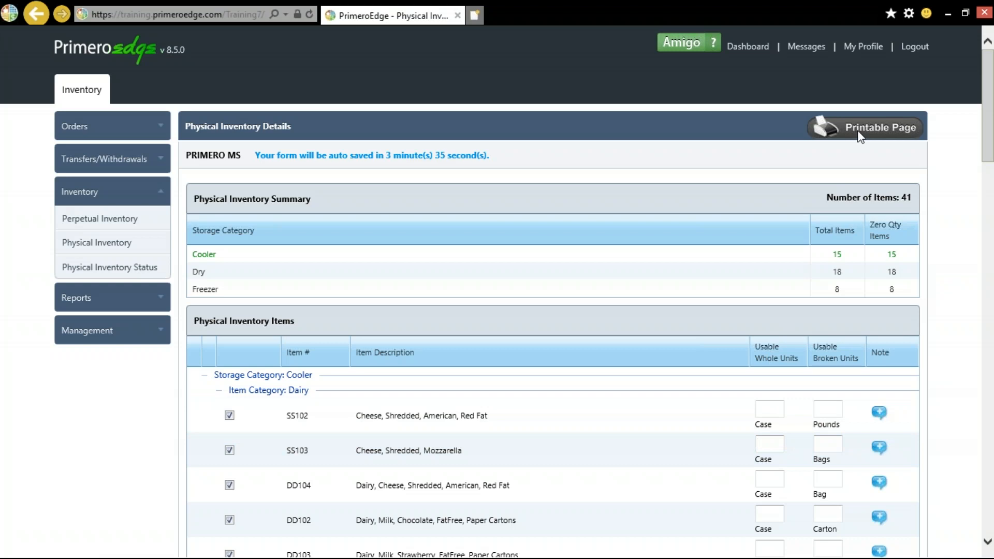
- Open the Physical Count Sheet for printing, look through its export formats, and close the report
{"action": "left_click_drag", "start_coordinate": [988, 90], "coordinate": [969, 508]}
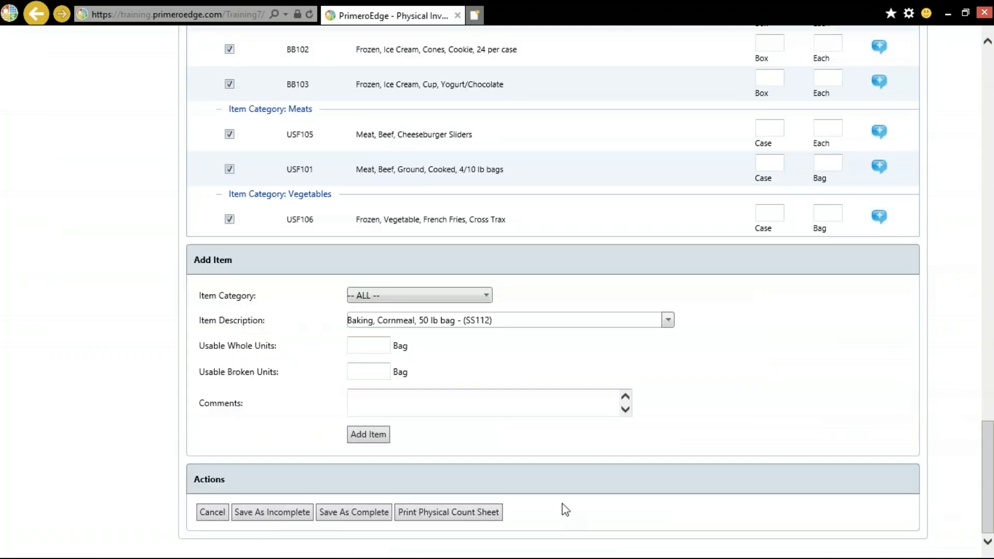
{"action": "left_click", "coordinate": [445, 513]}
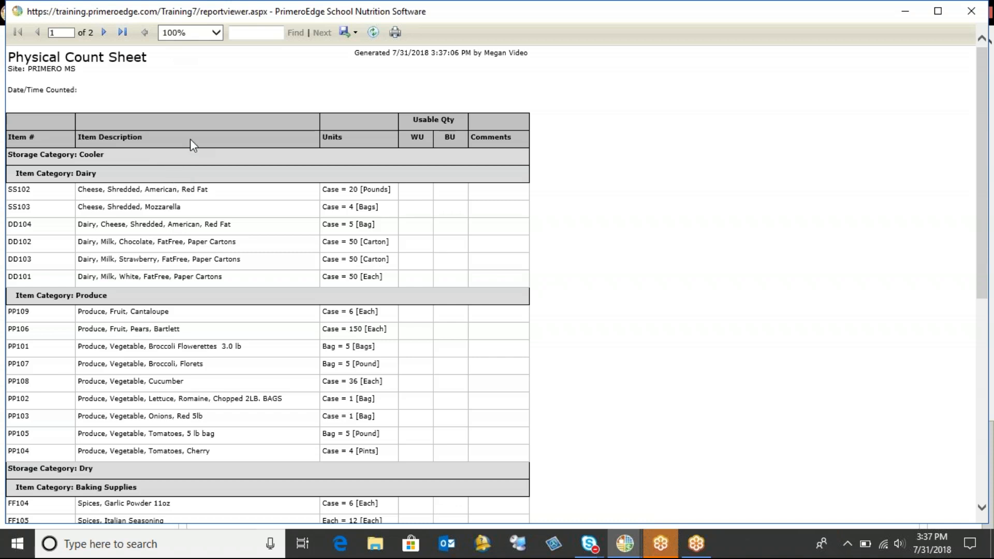
{"action": "left_click", "coordinate": [393, 35]}
{"action": "left_click", "coordinate": [344, 35]}
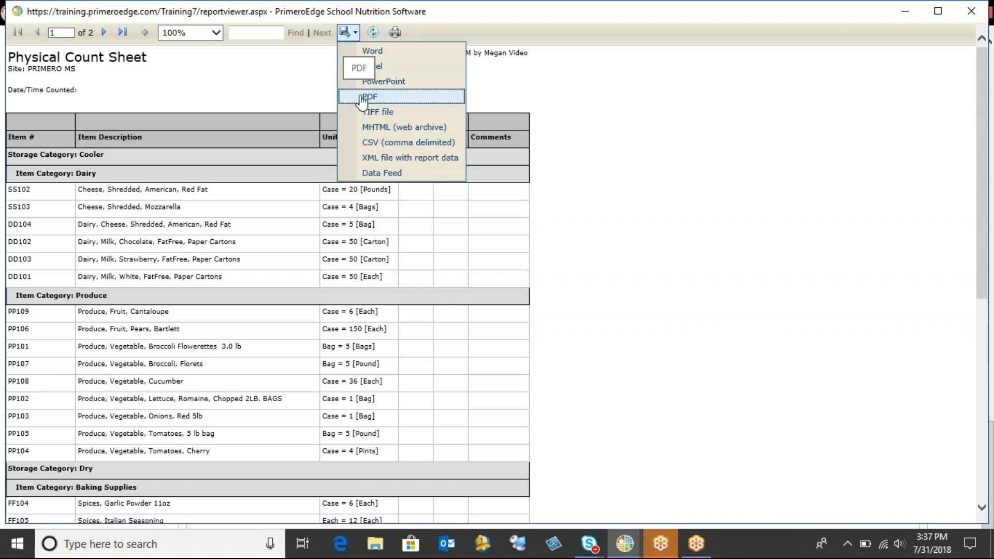
{"action": "left_click", "coordinate": [496, 76]}
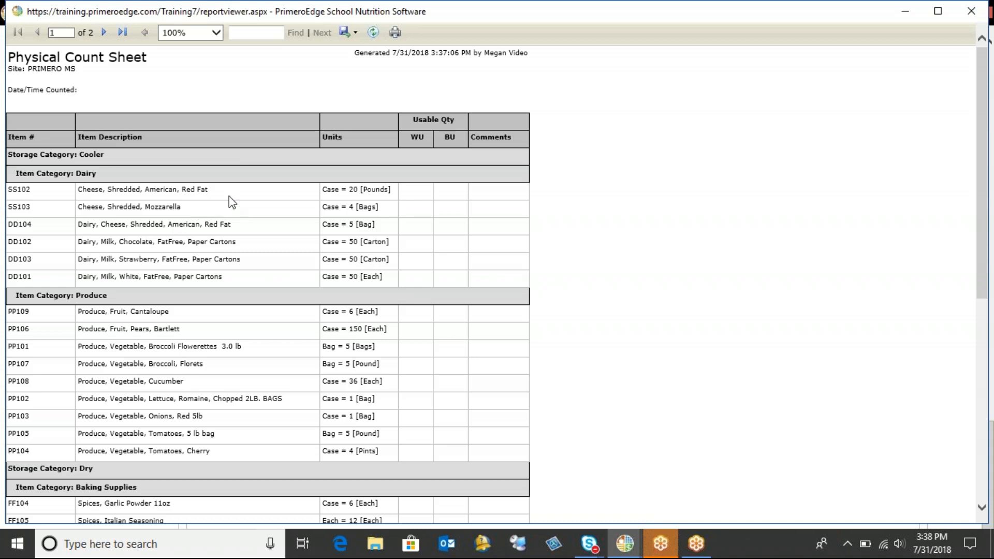
{"action": "left_click", "coordinate": [968, 11]}
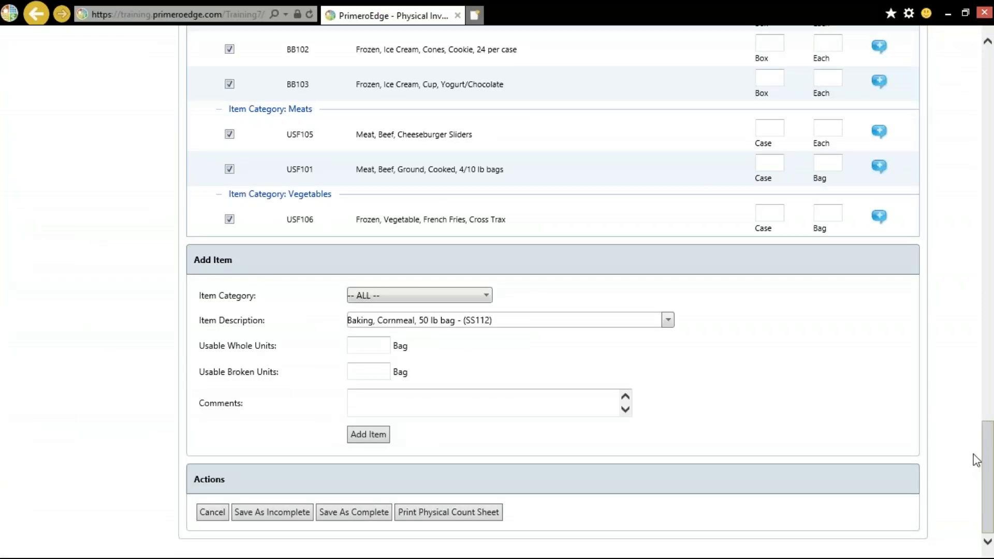
- Exclude item SS102 (Cheese, Shredded, American, Red Fat) from the count and save the physical inventory as incomplete
{"action": "left_click_drag", "start_coordinate": [983, 457], "coordinate": [974, 61]}
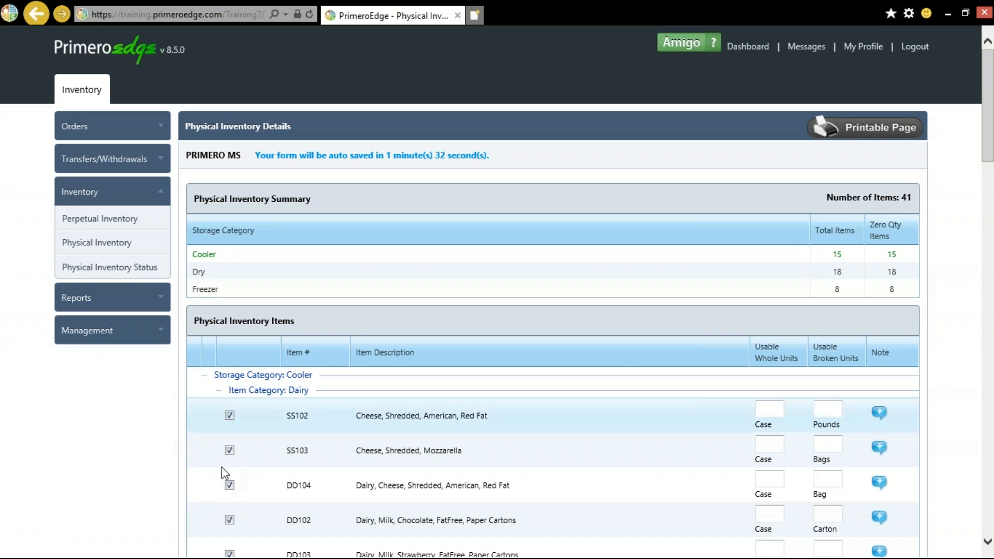
{"action": "left_click", "coordinate": [229, 418]}
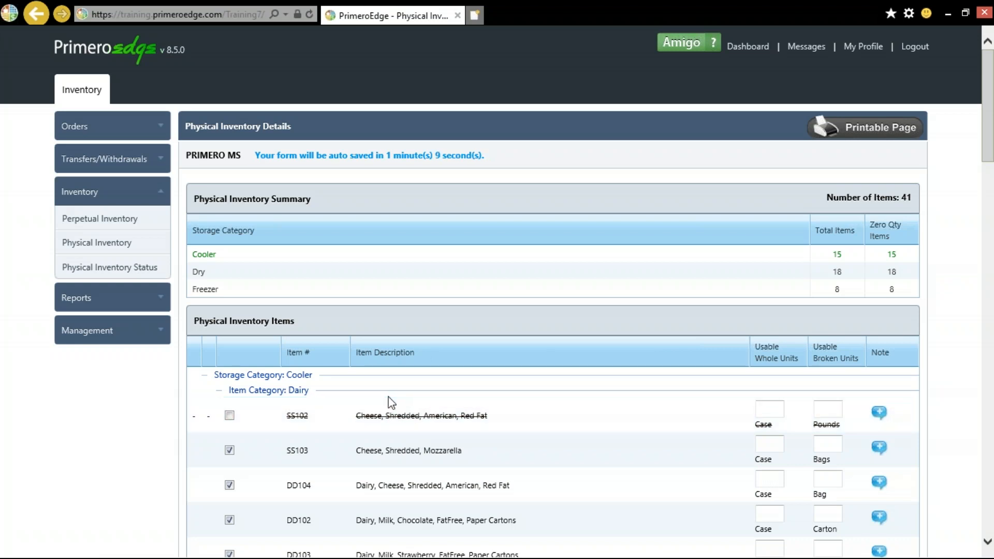
{"action": "left_click_drag", "start_coordinate": [989, 83], "coordinate": [967, 472]}
{"action": "left_click", "coordinate": [255, 517]}
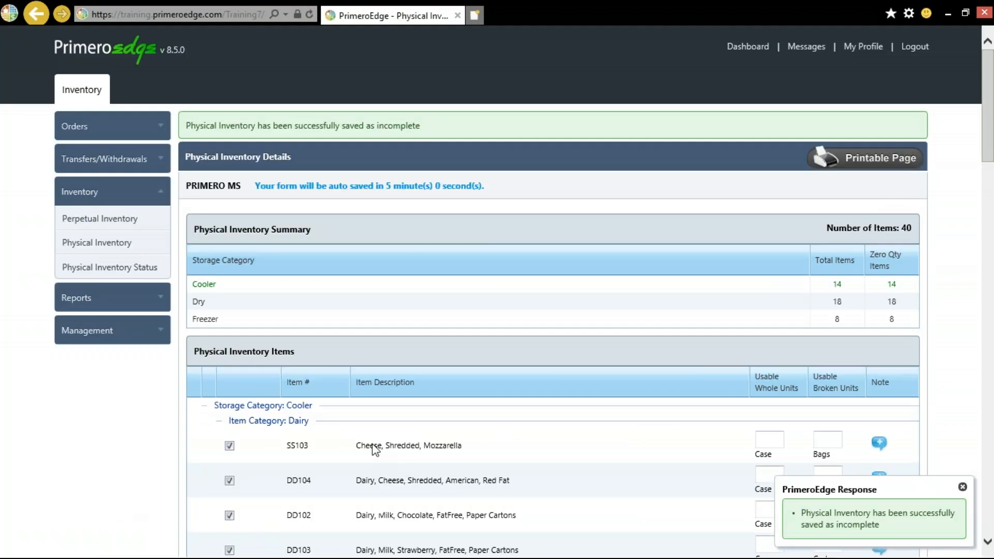
- View the printable count sheet of the saved inventory and close it
{"action": "left_click", "coordinate": [847, 154]}
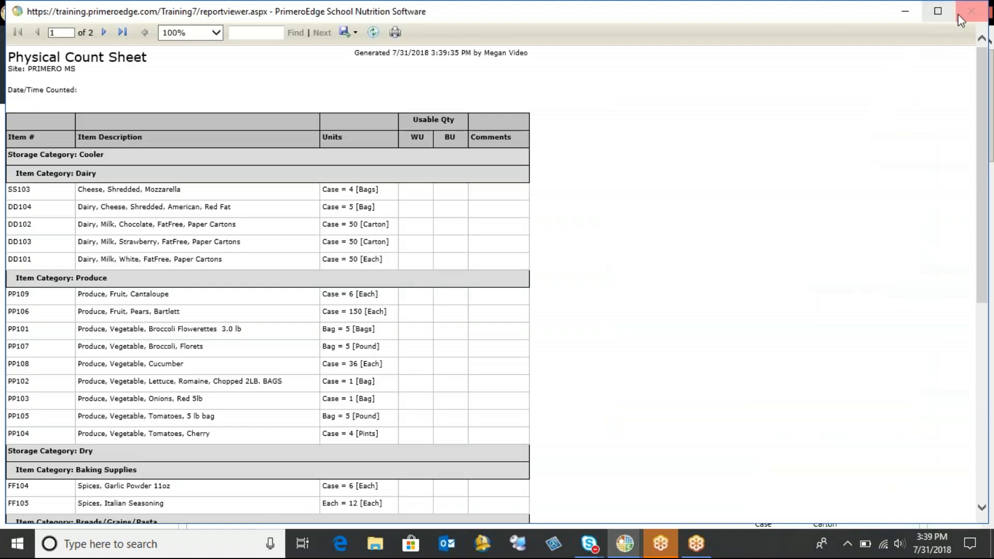
{"action": "left_click", "coordinate": [971, 12]}
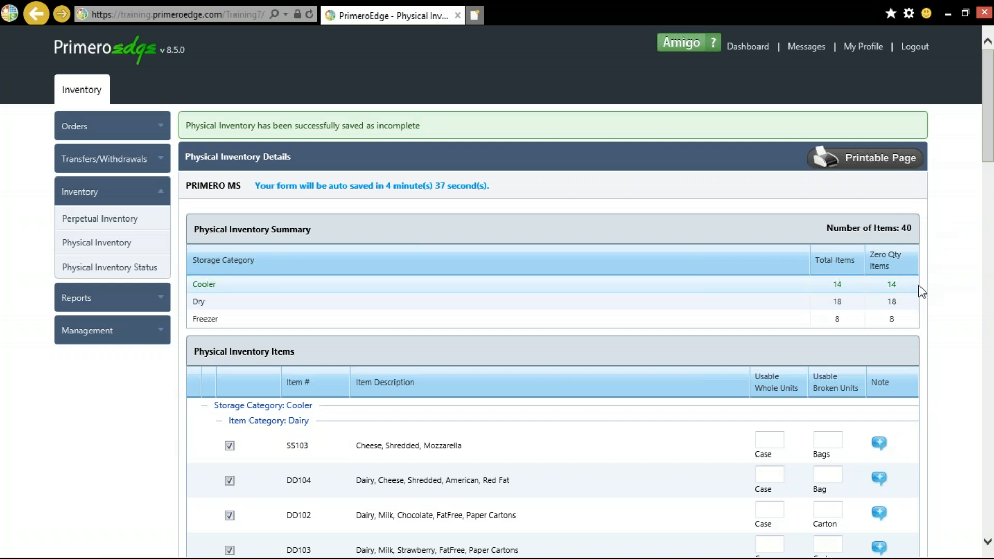
- Add the note "comments" to the shredded mozzarella cheese item SS103
{"action": "scroll", "coordinate": [921, 292], "scroll_direction": "down", "scroll_amount": 2}
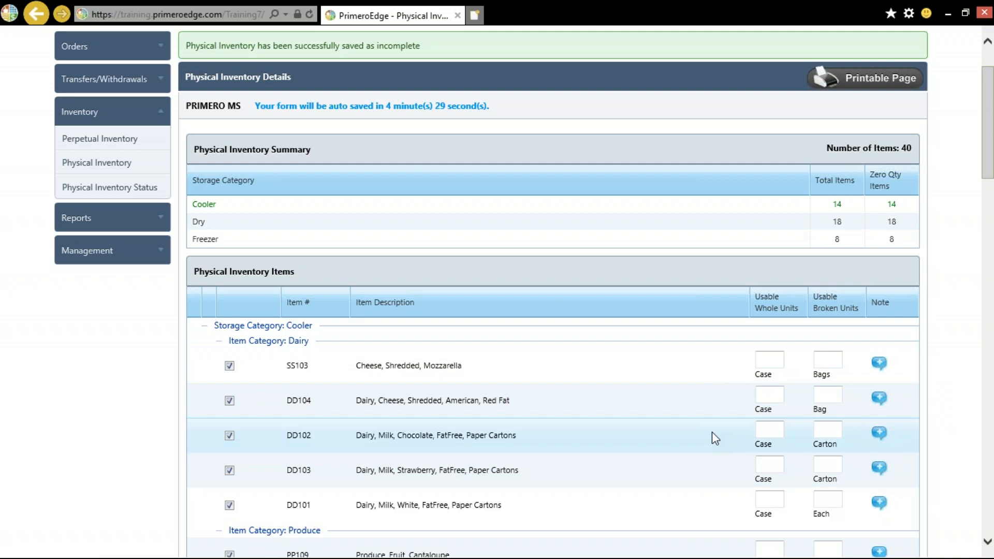
{"action": "scroll", "coordinate": [712, 432], "scroll_direction": "down", "scroll_amount": 1}
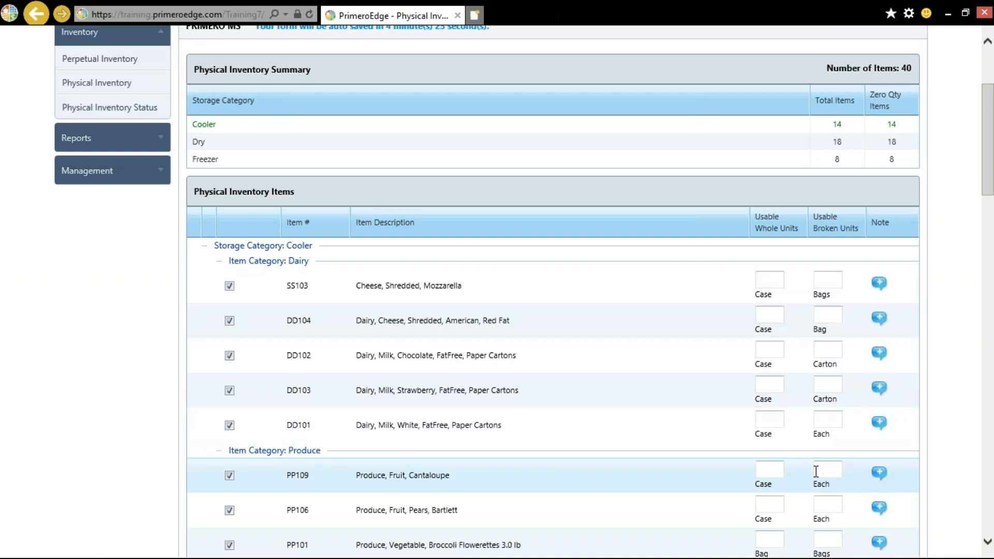
{"action": "left_click", "coordinate": [881, 286]}
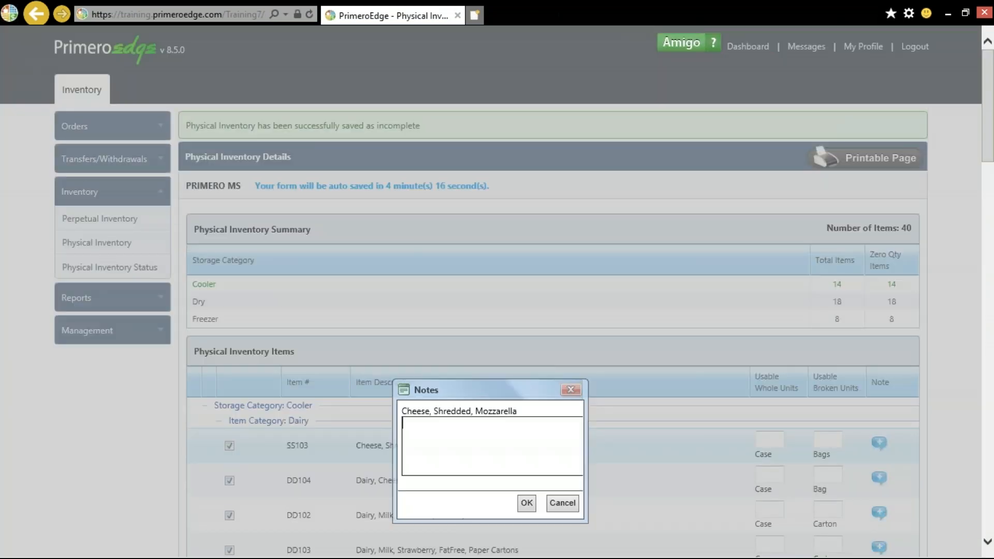
{"action": "type", "text": "comments"}
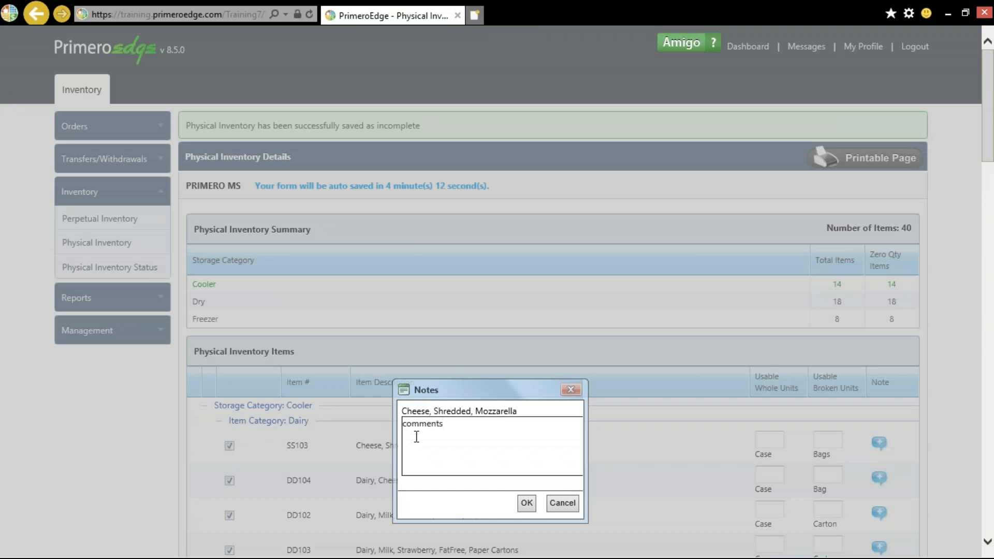
{"action": "left_click", "coordinate": [526, 503]}
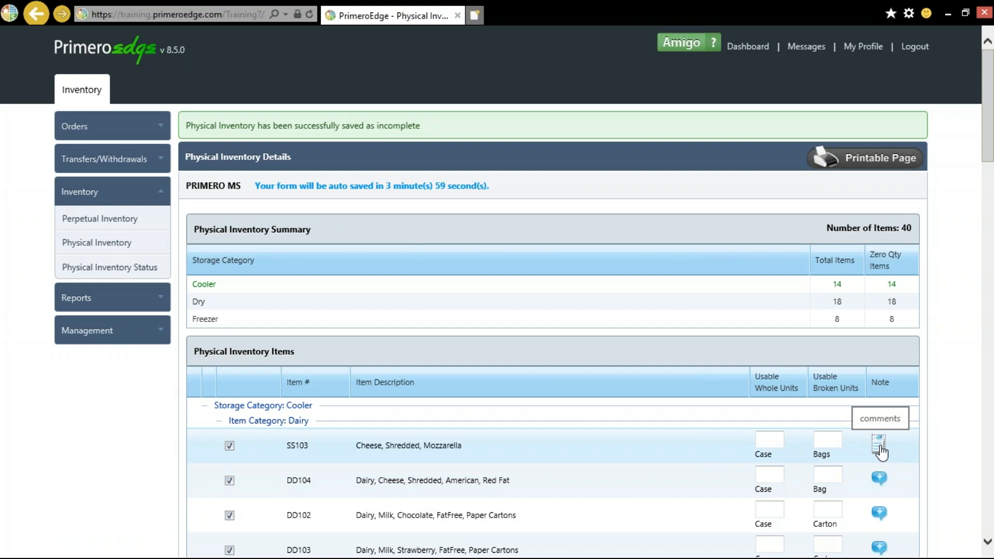
- Enter a count of 10 whole cases and 2 broken-unit bags for shredded mozzarella cheese SS103
{"action": "scroll", "coordinate": [880, 450], "scroll_direction": "down", "scroll_amount": 3}
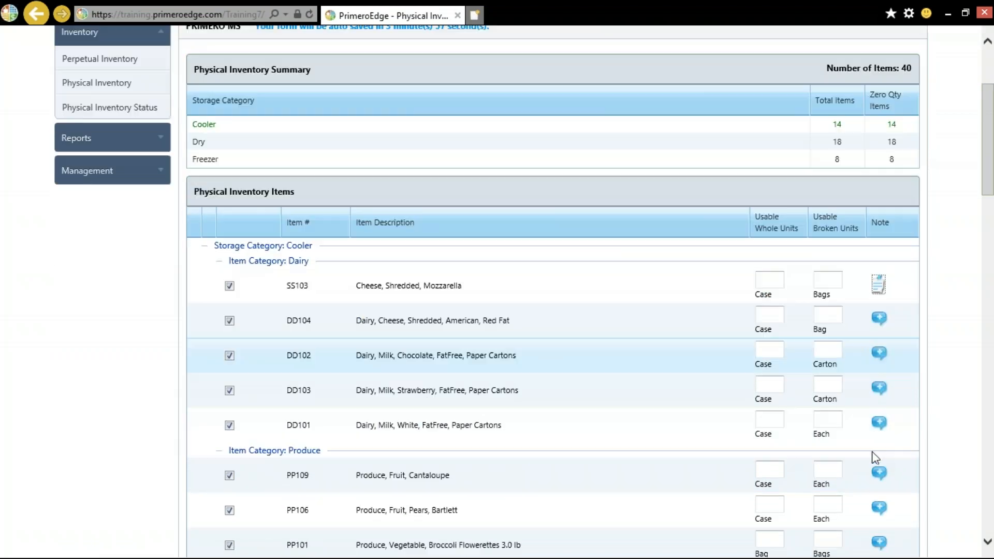
{"action": "left_click", "coordinate": [768, 279]}
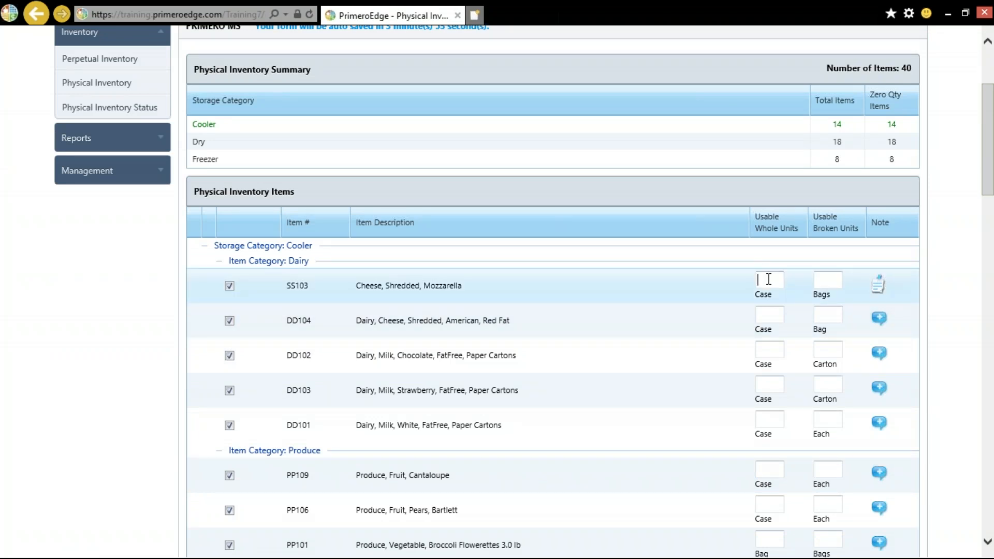
{"action": "type", "text": "10"}
{"action": "key", "text": "Tab"}
{"action": "left_click", "coordinate": [768, 279]}
{"action": "key", "text": "Tab"}
{"action": "left_click", "coordinate": [768, 279]}
{"action": "key", "text": "Tab"}
{"action": "type", "text": "2"}
- Enter whole-case counts for the dairy items: 20 for DD104, 20 for strawberry milk DD103 and 25 for white milk DD101
{"action": "key", "text": "Tab"}
{"action": "type", "text": "20"}
{"action": "key", "text": "Tab"}
{"action": "key", "text": "shift+Tab"}
{"action": "key", "text": "Tab"}
{"action": "key", "text": "Tab"}
{"action": "type", "text": "20"}
{"action": "key", "text": "Tab"}
{"action": "key", "text": "Tab"}
{"action": "type", "text": "25"}
- Enter 20 whole cases each for cantaloupe PP109, Bartlett pears PP106 and cucumber PP108
{"action": "key", "text": "Tab"}
{"action": "key", "text": "Tab"}
{"action": "type", "text": "20"}
{"action": "key", "text": "Tab"}
{"action": "key", "text": "Tab"}
{"action": "type", "text": "20"}
{"action": "key", "text": "Tab"}
{"action": "key", "text": "Tab"}
{"action": "key", "text": "Tab"}
{"action": "key", "text": "Tab"}
{"action": "key", "text": "Tab"}
{"action": "key", "text": "Tab"}
{"action": "type", "text": "20"}
- Enter 20 usable whole units each for red onions PP103, 5 lb bag tomatoes PP105 and cherry tomatoes PP104
{"action": "key", "text": "Tab"}
{"action": "key", "text": "Tab"}
{"action": "key", "text": "Tab"}
{"action": "key", "text": "Tab"}
{"action": "type", "text": "20"}
{"action": "key", "text": "Tab"}
{"action": "key", "text": "Tab"}
{"action": "type", "text": "20"}
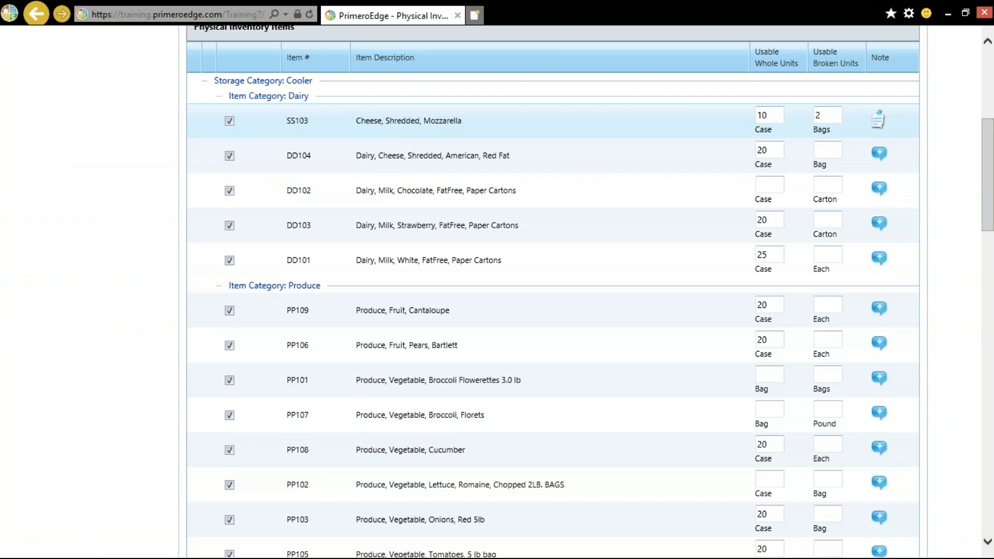
{"action": "key", "text": "Tab"}
{"action": "key", "text": "Tab"}
{"action": "type", "text": "20"}
- Enter 20 usable whole units each for garlic powder FF104 and Italian seasoning FF105
{"action": "key", "text": "Tab"}
{"action": "key", "text": "Tab"}
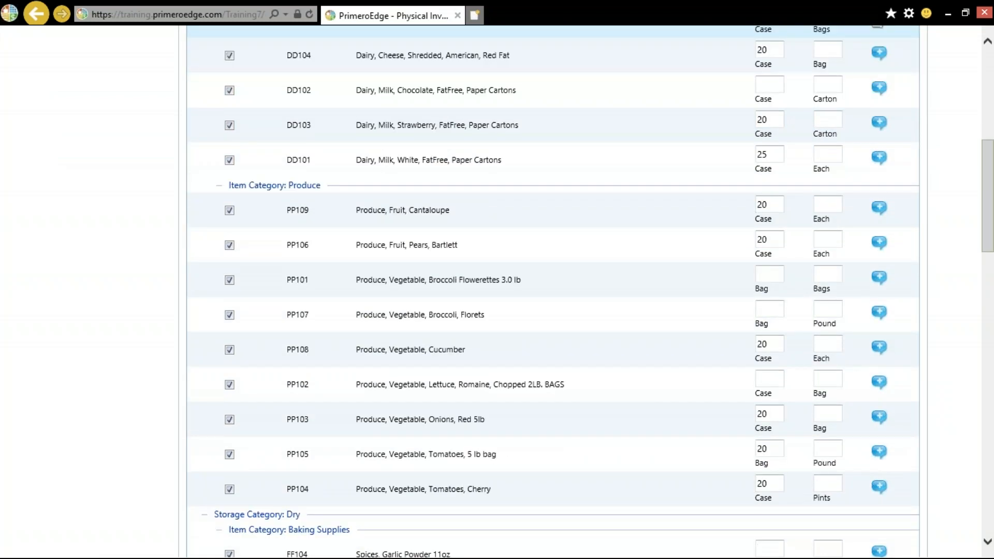
{"action": "key", "text": "Tab"}
{"action": "key", "text": "Tab"}
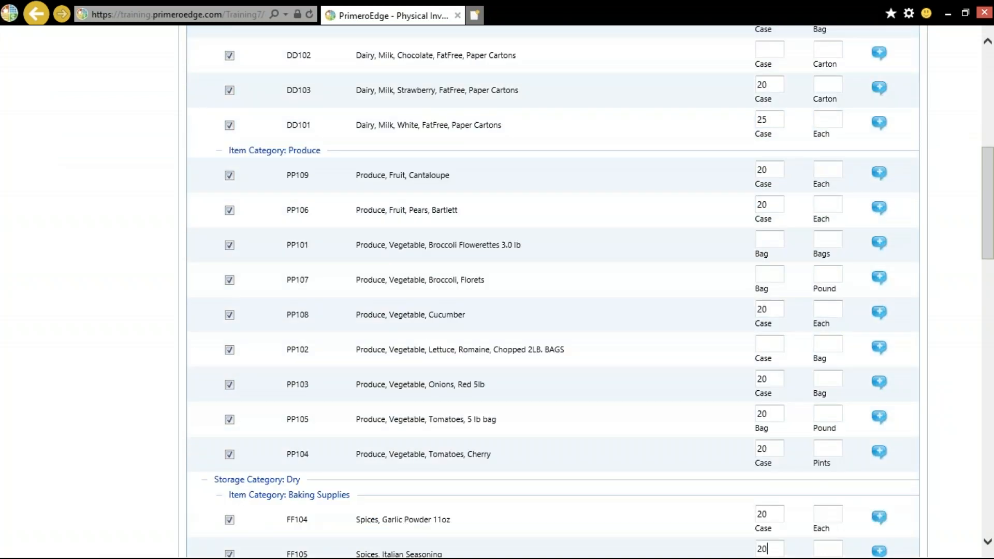
- Enter 20 usable whole units each for whole wheat hoagie bun SS106 and Honey Nut Cheerios USF119
{"action": "key", "text": "Tab"}
{"action": "key", "text": "Tab"}
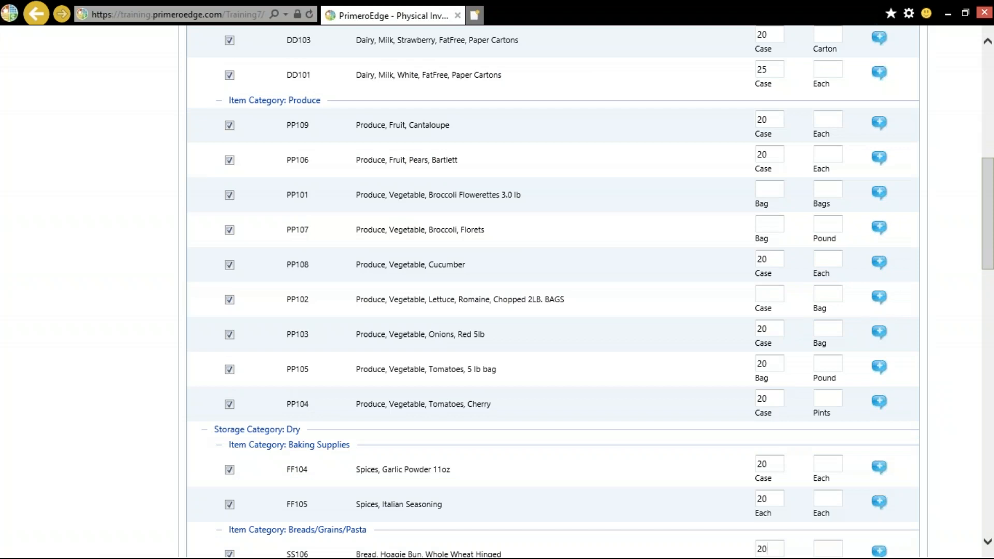
{"action": "key", "text": "Tab"}
{"action": "key", "text": "Tab"}
{"action": "key", "text": "Tab"}
{"action": "key", "text": "Tab"}
{"action": "key", "text": "Tab"}
{"action": "key", "text": "Tab"}
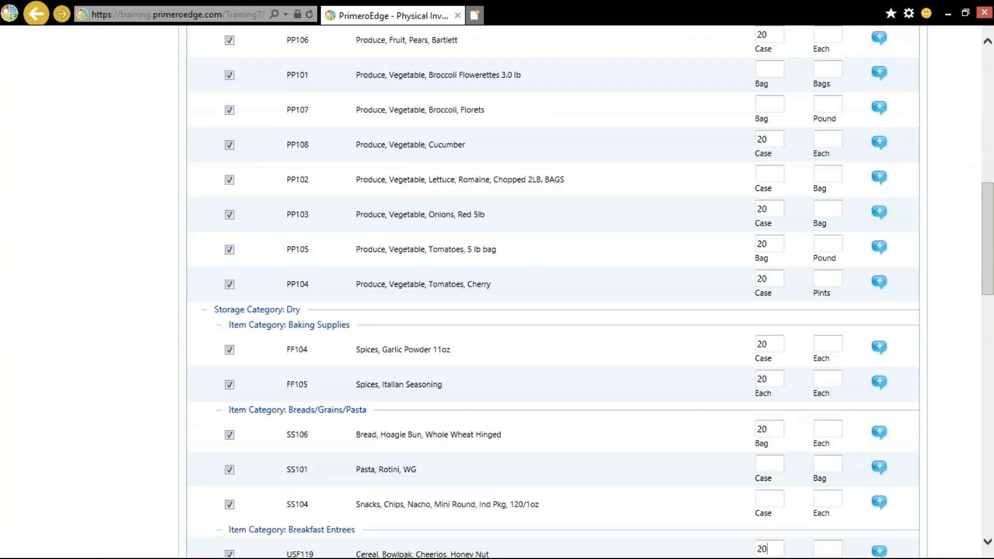
- Enter 20 whole cases each for garbanzo beans SS108, salsa sauce FF107 and canned corn FF108
{"action": "key", "text": "Tab"}
{"action": "key", "text": "Tab"}
{"action": "key", "text": "Tab"}
{"action": "key", "text": "Tab"}
{"action": "key", "text": "Tab"}
{"action": "key", "text": "Tab"}
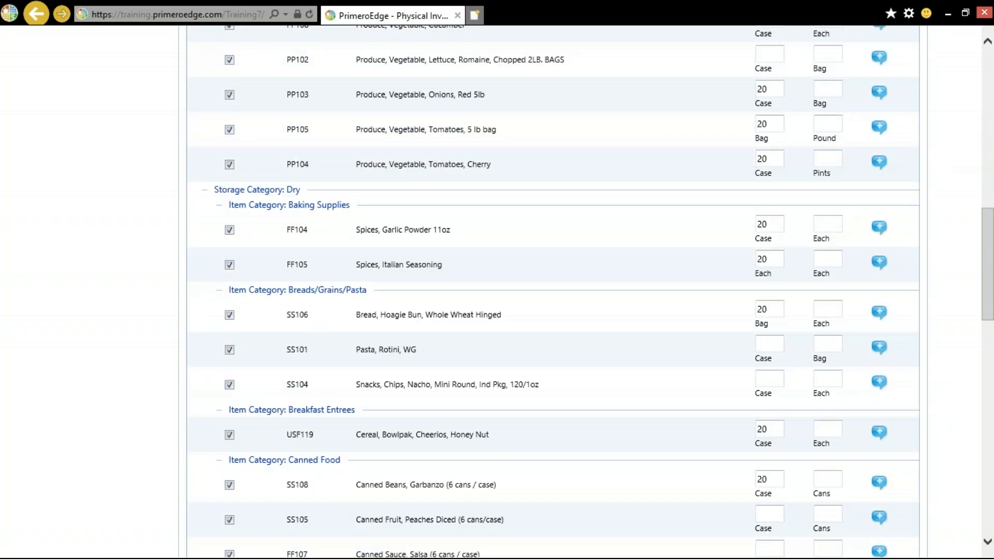
{"action": "key", "text": "Tab"}
{"action": "key", "text": "Tab"}
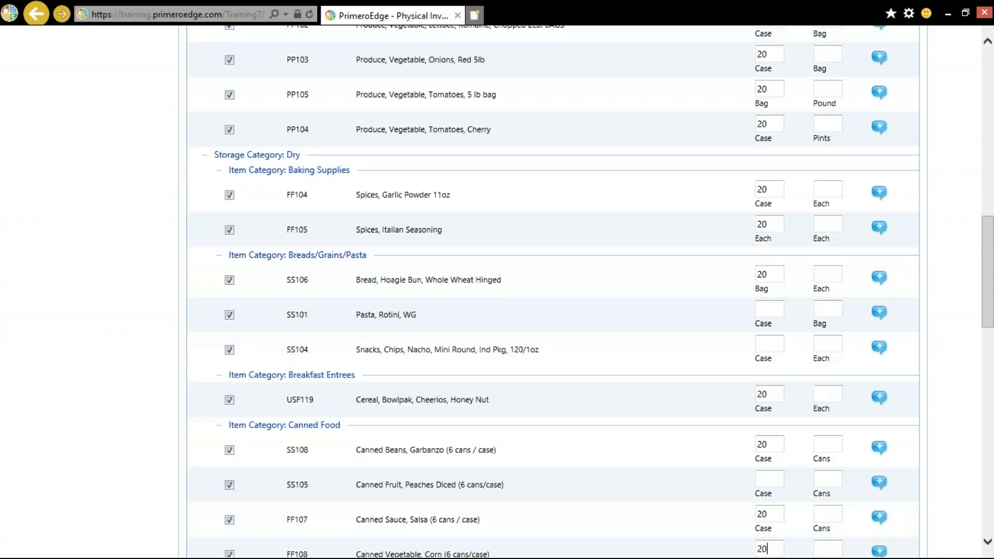
{"action": "type", "text": "20"}
{"action": "key", "text": "Tab"}
{"action": "key", "text": "Tab"}
{"action": "key", "text": "Tab"}
{"action": "key", "text": "Tab"}
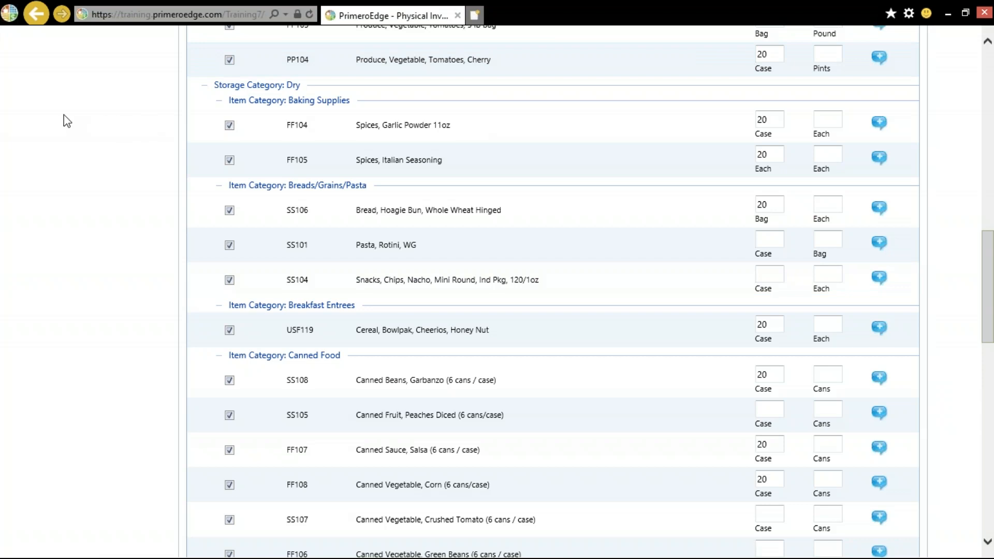
- Find "broc" on the page and enter 20 whole bags each for broccoli items PP101 and PP107
{"action": "key", "text": "ctrl+f"}
{"action": "type", "text": "broc"}
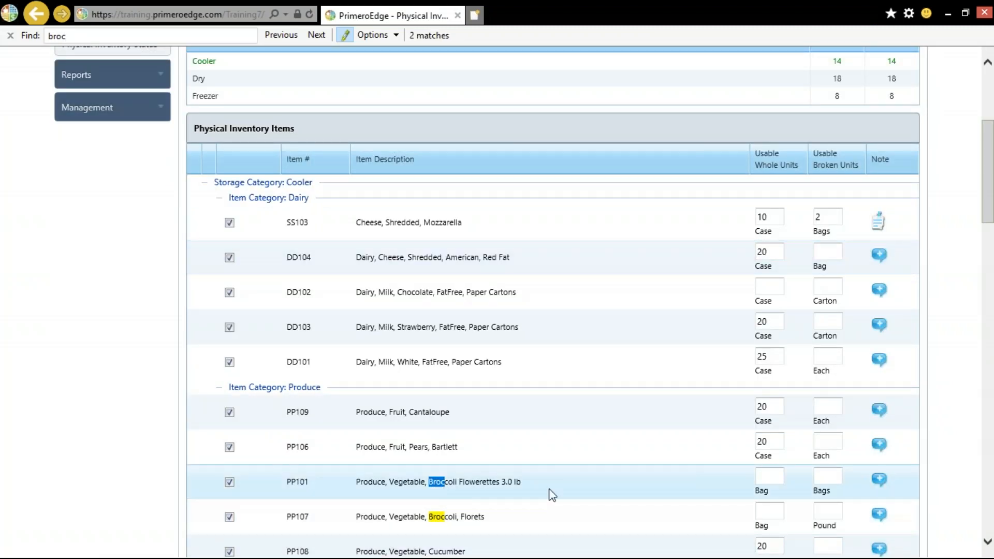
{"action": "left_click", "coordinate": [766, 476]}
{"action": "type", "text": "20"}
{"action": "left_click", "coordinate": [768, 509]}
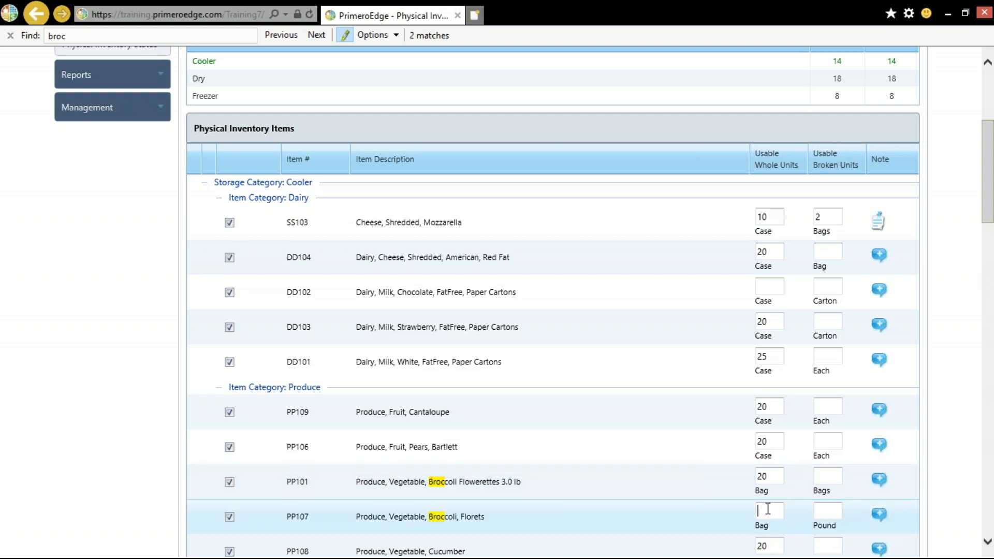
{"action": "type", "text": "20"}
- Enter 20 whole cases each for crushed tomato SS107, tomato paste USF104 and canned salsa FF103
{"action": "scroll", "coordinate": [767, 497], "scroll_direction": "down", "scroll_amount": 5}
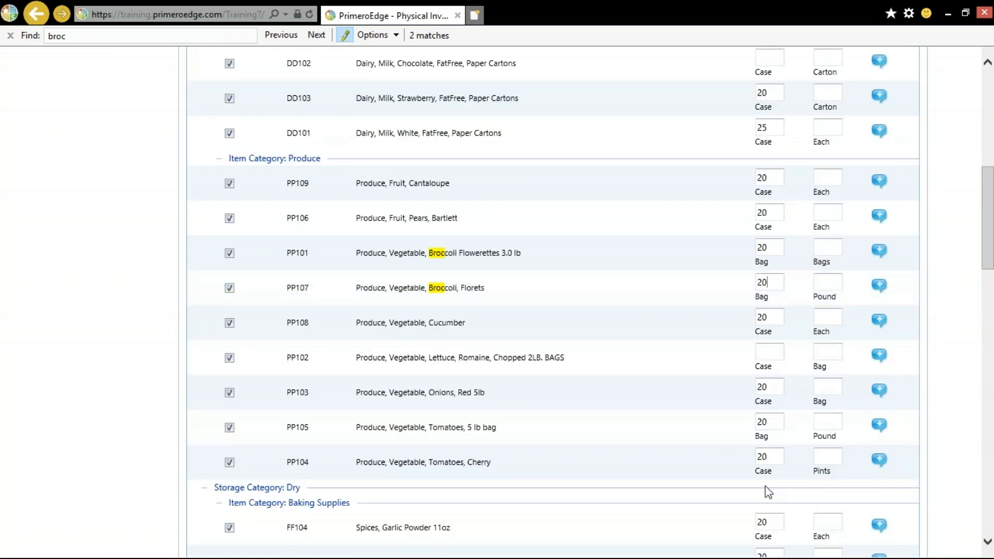
{"action": "scroll", "coordinate": [767, 486], "scroll_direction": "down", "scroll_amount": 6}
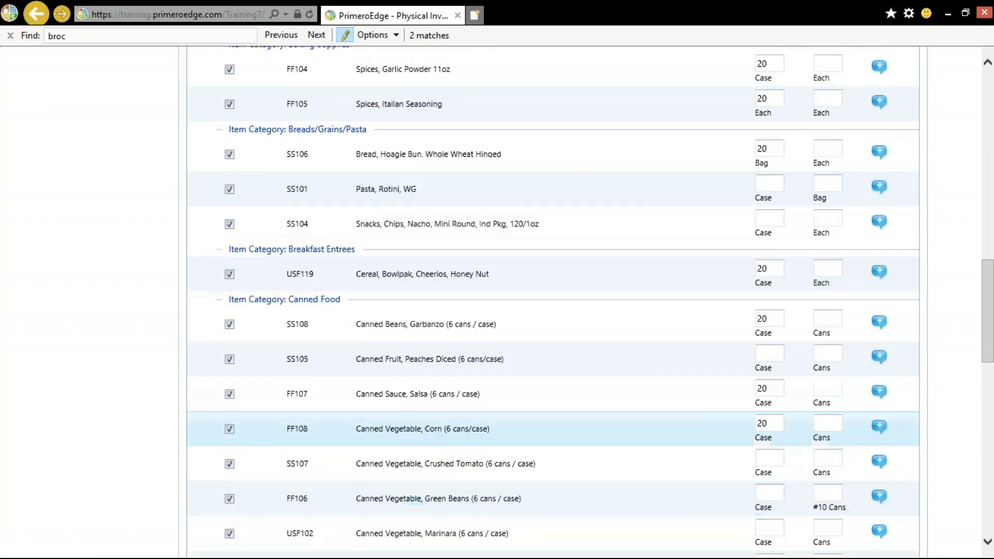
{"action": "left_click", "coordinate": [776, 459]}
{"action": "type", "text": "20"}
{"action": "key", "text": "Tab"}
{"action": "key", "text": "Tab"}
{"action": "key", "text": "Tab"}
{"action": "type", "text": "20"}
{"action": "key", "text": "Tab"}
{"action": "key", "text": "Tab"}
{"action": "key", "text": "Tab"}
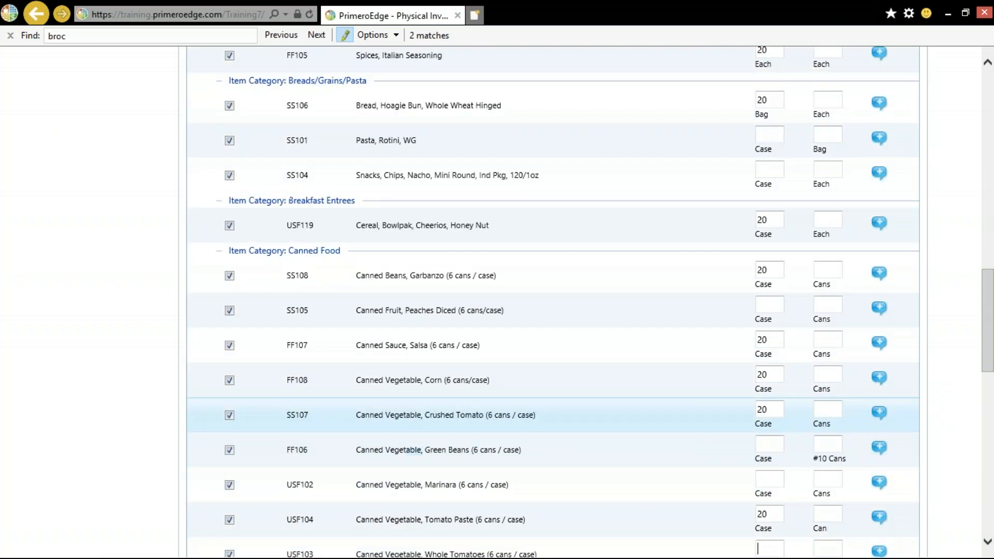
{"action": "type", "text": "20"}
{"action": "key", "text": "Tab"}
{"action": "key", "text": "Tab"}
- Enter 20 whole boxes each for ice cream items BB105, BB101, BB102 and BB103, plus 3 usable broken units for BB102
{"action": "type", "text": "20"}
{"action": "key", "text": "Tab"}
{"action": "key", "text": "Tab"}
{"action": "type", "text": "20"}
{"action": "key", "text": "Tab"}
{"action": "key", "text": "Tab"}
{"action": "type", "text": "20"}
{"action": "key", "text": "Tab"}
{"action": "type", "text": "3"}
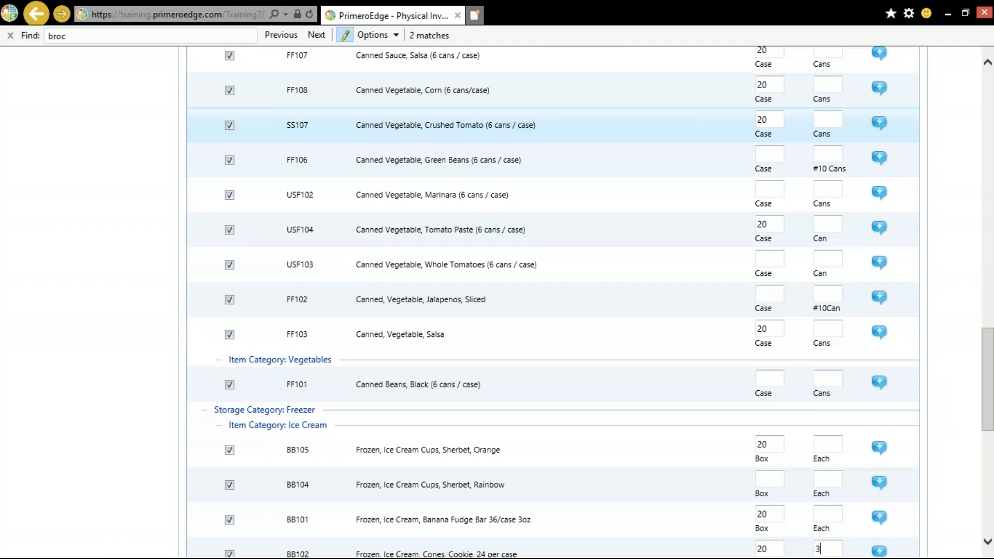
{"action": "key", "text": "Tab"}
{"action": "type", "text": "20"}
- Enter 20 whole cases for Cross Trax french fries USF106 in the freezer category
{"action": "key", "text": "Tab"}
{"action": "key", "text": "Tab"}
{"action": "key", "text": "Tab"}
{"action": "key", "text": "Tab"}
{"action": "key", "text": "Tab"}
{"action": "type", "text": "20"}
{"action": "key", "text": "Tab"}
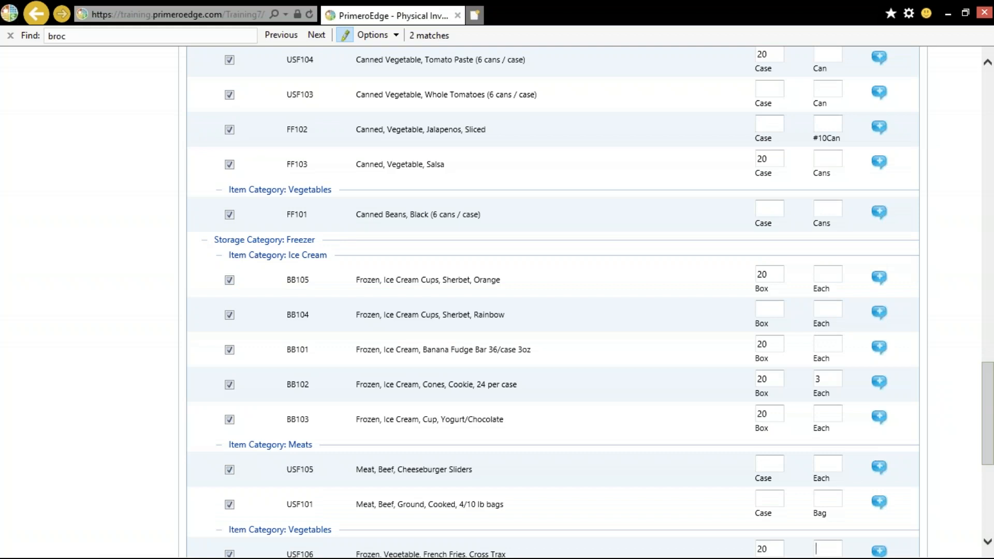
- Save the physical inventory as incomplete
{"action": "scroll", "coordinate": [774, 460], "scroll_direction": "down", "scroll_amount": 4}
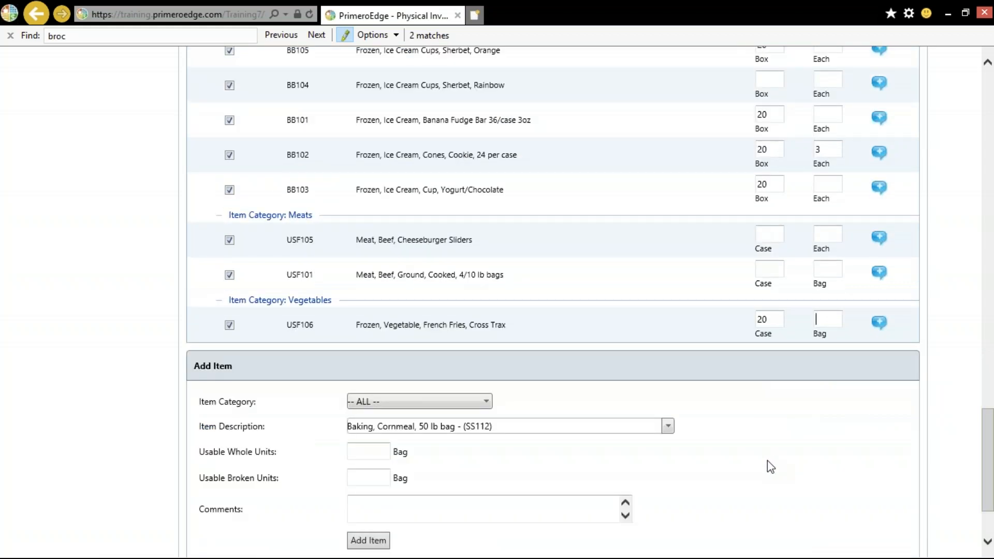
{"action": "scroll", "coordinate": [768, 466], "scroll_direction": "down", "scroll_amount": 2}
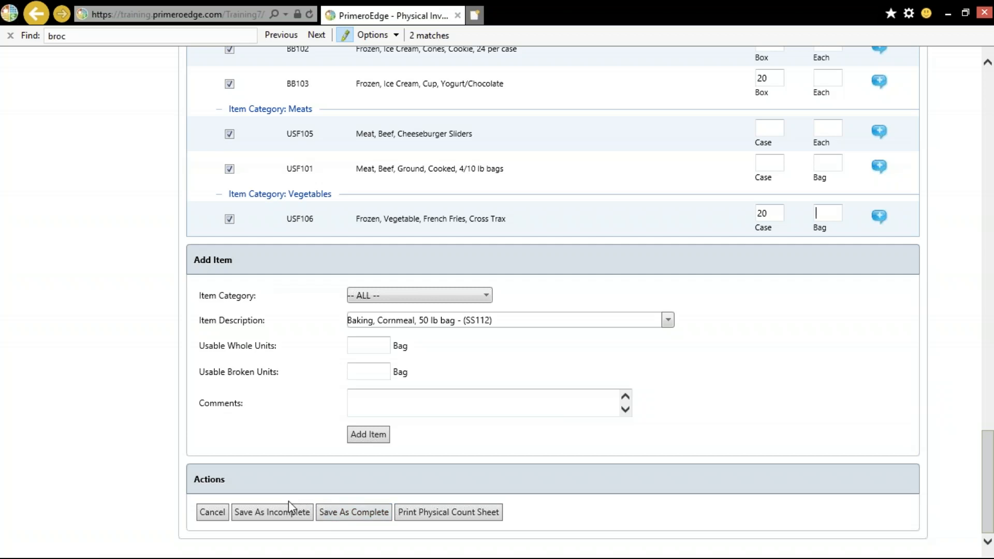
{"action": "left_click", "coordinate": [279, 512]}
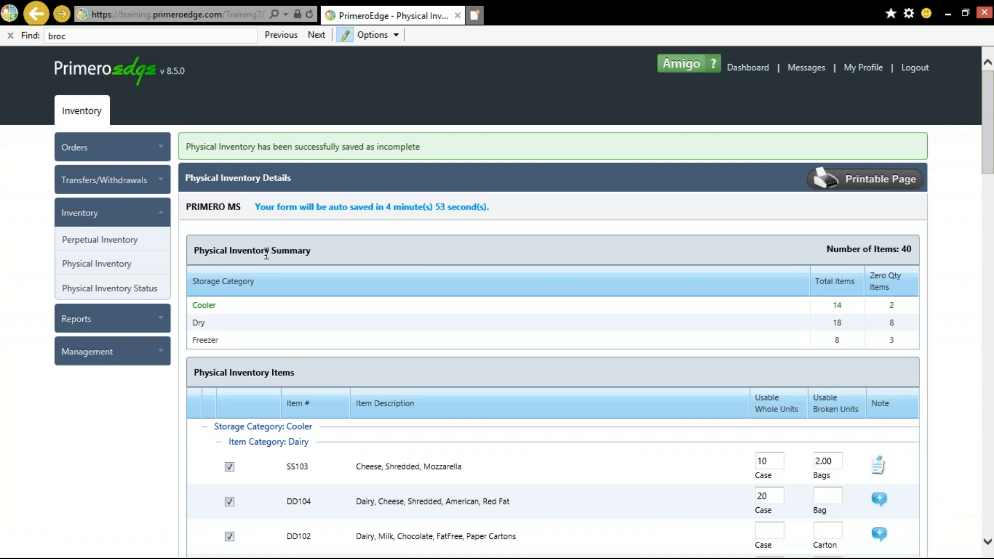
- Review the saved item counts and the item categories offered for adding an item
{"action": "scroll", "coordinate": [266, 253], "scroll_direction": "down", "scroll_amount": 3}
{"action": "scroll", "coordinate": [553, 300], "scroll_direction": "down", "scroll_amount": 5}
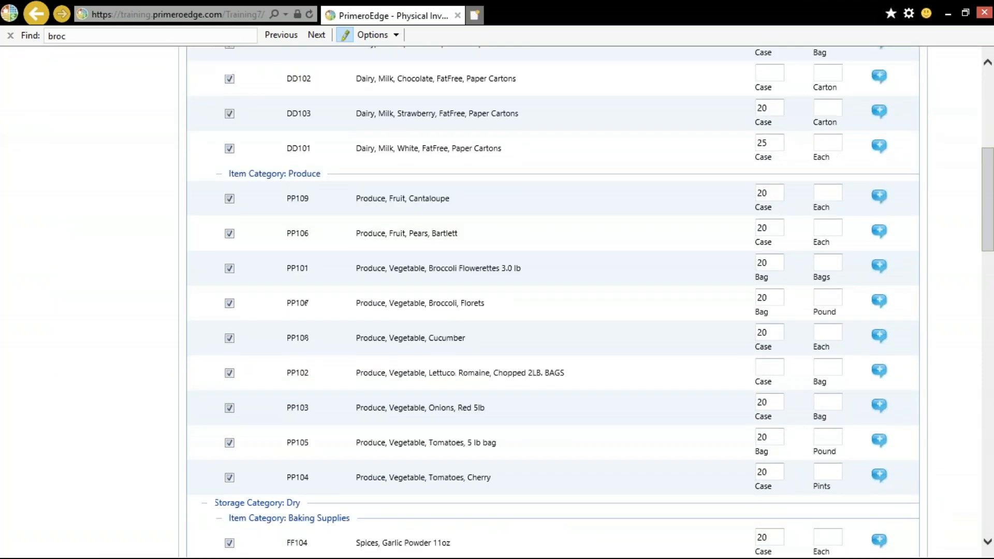
{"action": "scroll", "coordinate": [553, 300], "scroll_direction": "down", "scroll_amount": 6}
{"action": "scroll", "coordinate": [265, 255], "scroll_direction": "down", "scroll_amount": 12}
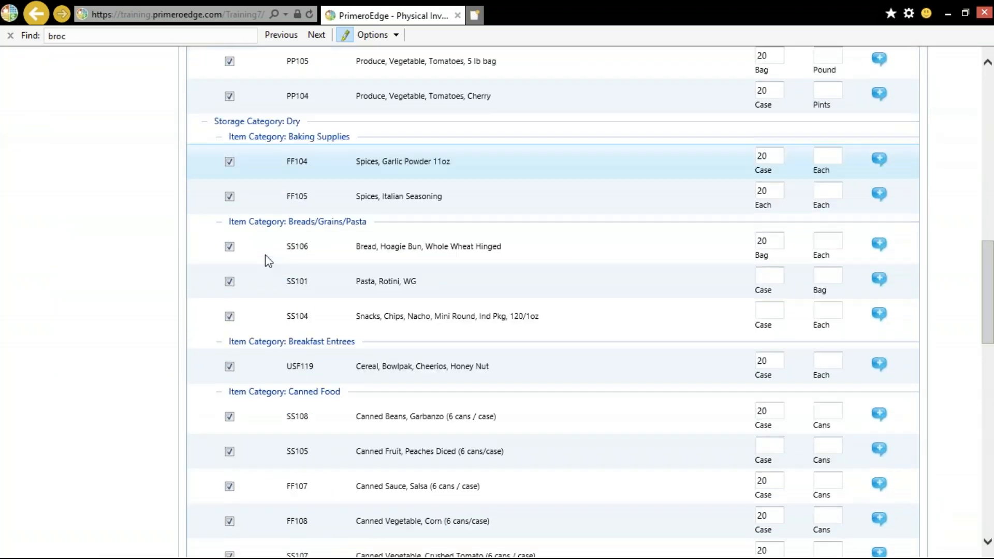
{"action": "scroll", "coordinate": [265, 255], "scroll_direction": "down", "scroll_amount": 6}
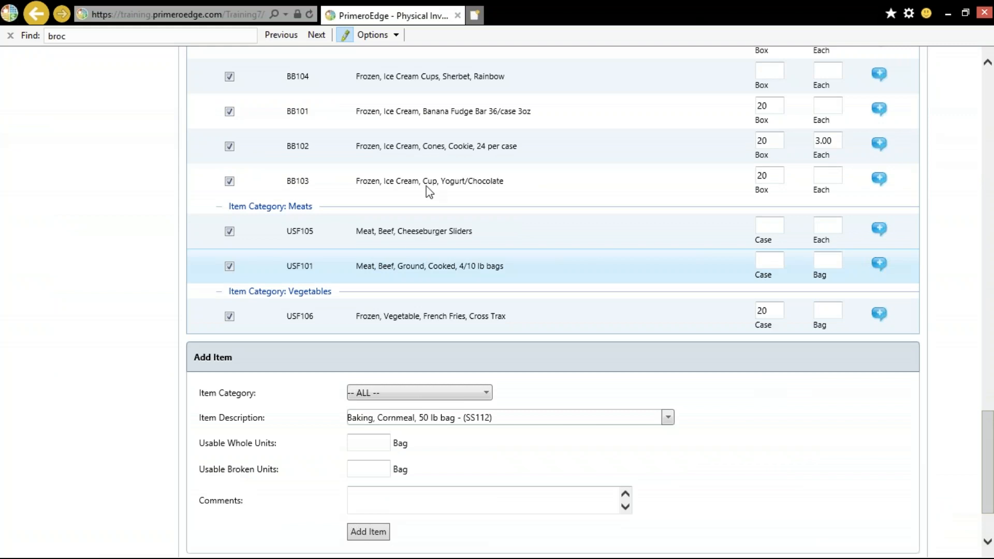
{"action": "scroll", "coordinate": [335, 349], "scroll_direction": "down", "scroll_amount": 2}
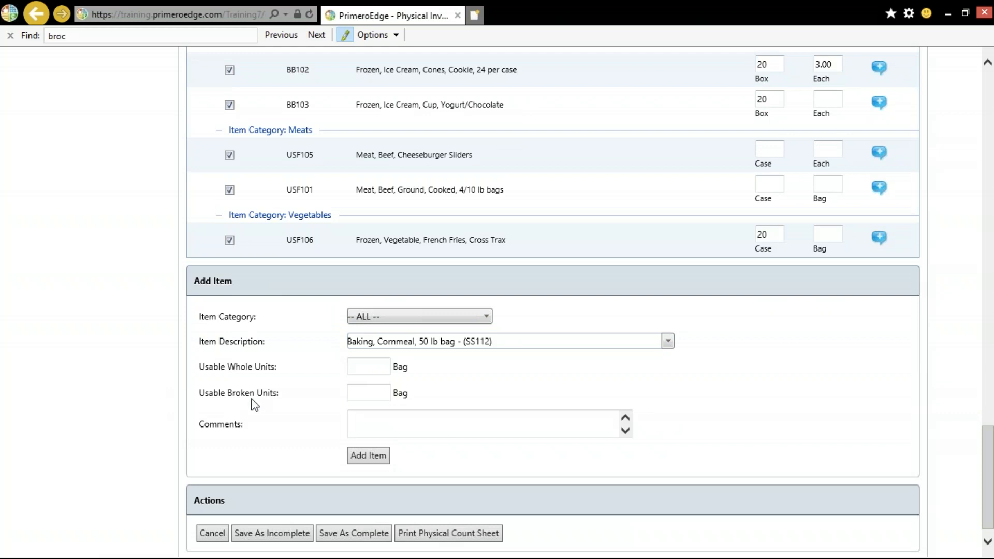
{"action": "left_click", "coordinate": [376, 316]}
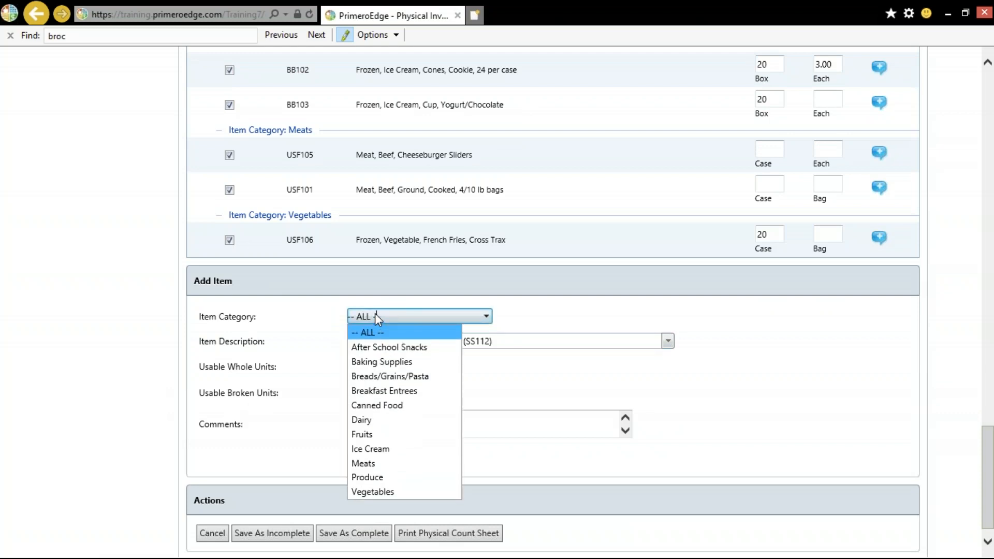
- Search the item descriptions for "cheese" and add Cheese, Shredded, American, Red Fat (SS102) to the physical inventory
{"action": "left_click", "coordinate": [505, 341]}
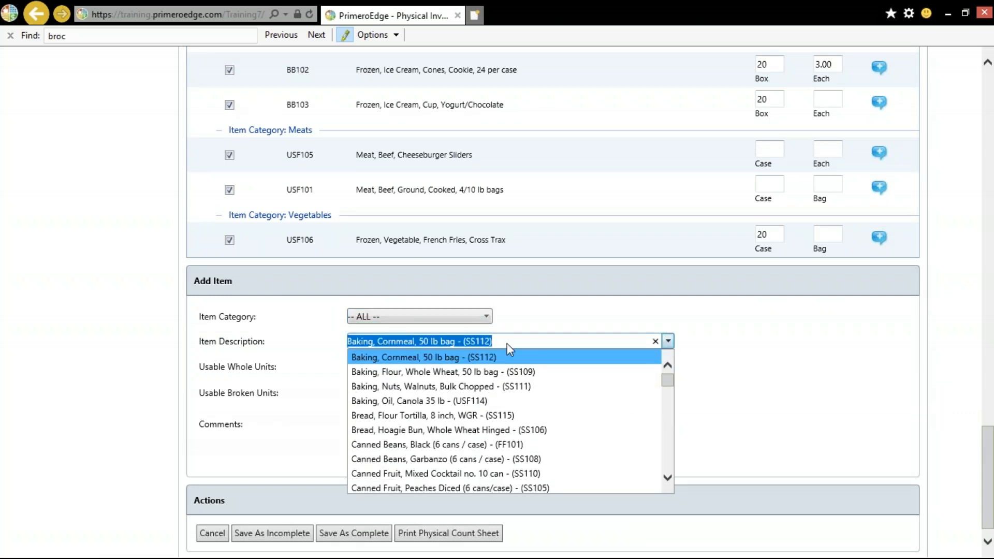
{"action": "type", "text": "che"}
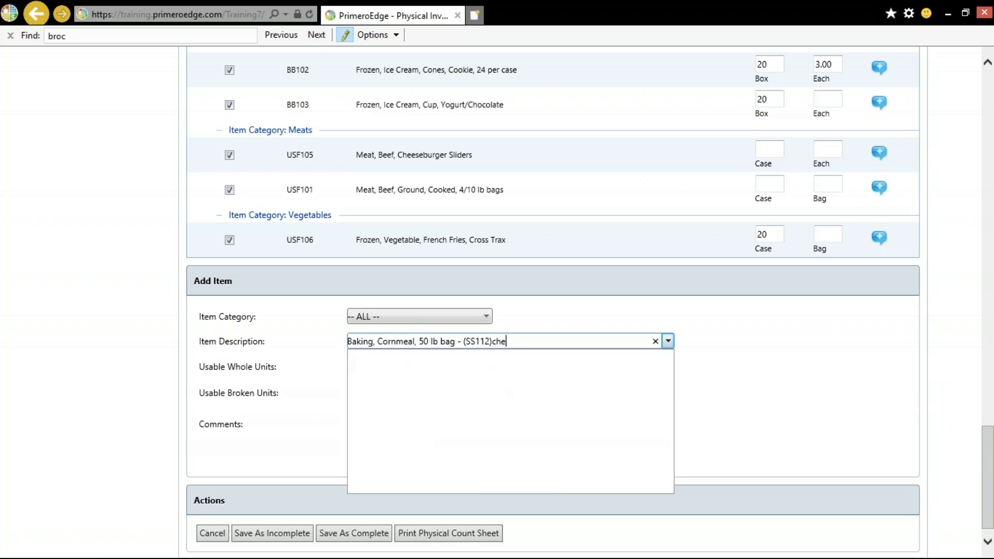
{"action": "key", "text": "BackSpace"}
{"action": "key", "text": "BackSpace"}
{"action": "key", "text": "BackSpace"}
{"action": "key", "text": "BackSpace"}
{"action": "key", "text": "BackSpace"}
{"action": "key", "text": "BackSpace"}
{"action": "key", "text": "BackSpace"}
{"action": "key", "text": "BackSpace"}
{"action": "key", "text": "BackSpace"}
{"action": "key", "text": "BackSpace"}
{"action": "key", "text": "BackSpace"}
{"action": "key", "text": "BackSpace"}
{"action": "key", "text": "BackSpace"}
{"action": "key", "text": "BackSpace"}
{"action": "key", "text": "BackSpace"}
{"action": "key", "text": "BackSpace"}
{"action": "key", "text": "BackSpace"}
{"action": "key", "text": "BackSpace"}
{"action": "key", "text": "BackSpace"}
{"action": "key", "text": "BackSpace"}
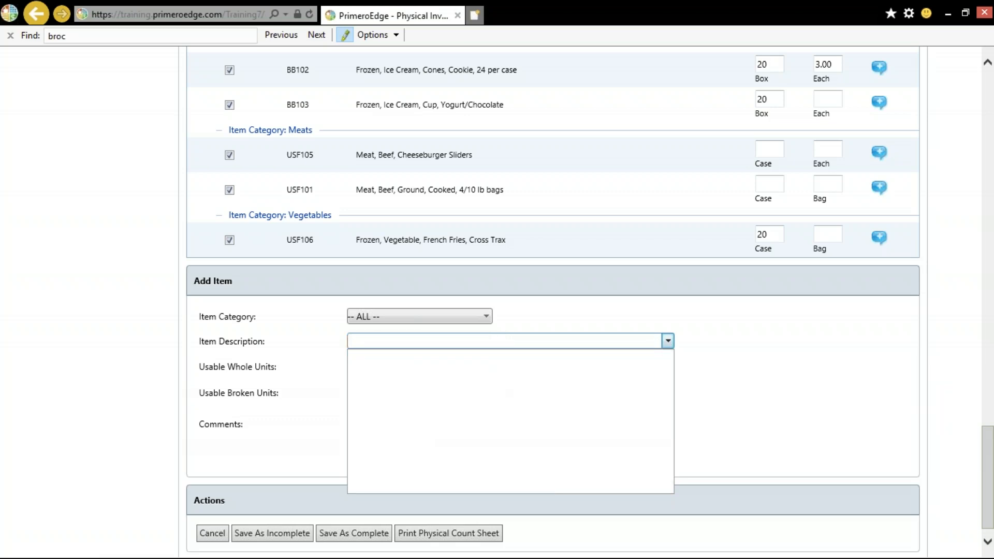
{"action": "type", "text": "cheese"}
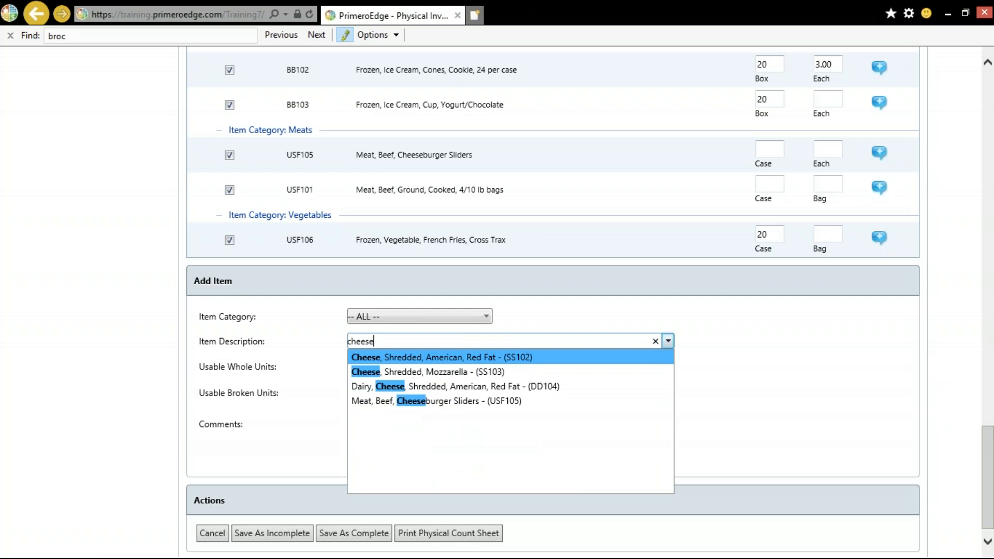
{"action": "left_click", "coordinate": [493, 358]}
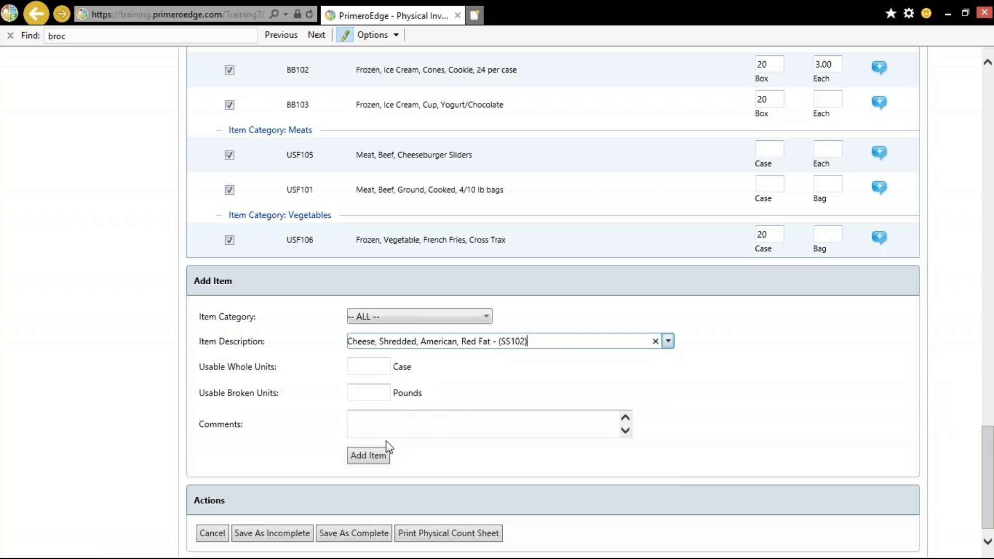
{"action": "left_click", "coordinate": [380, 458]}
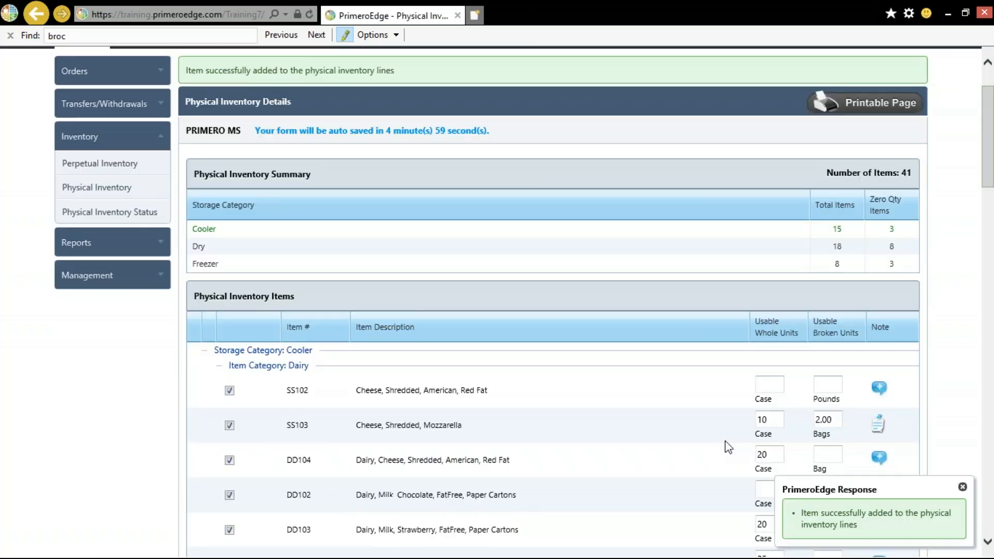
- Enter 20 whole cases for shredded American cheese SS102
{"action": "scroll", "coordinate": [736, 415], "scroll_direction": "down", "scroll_amount": 1}
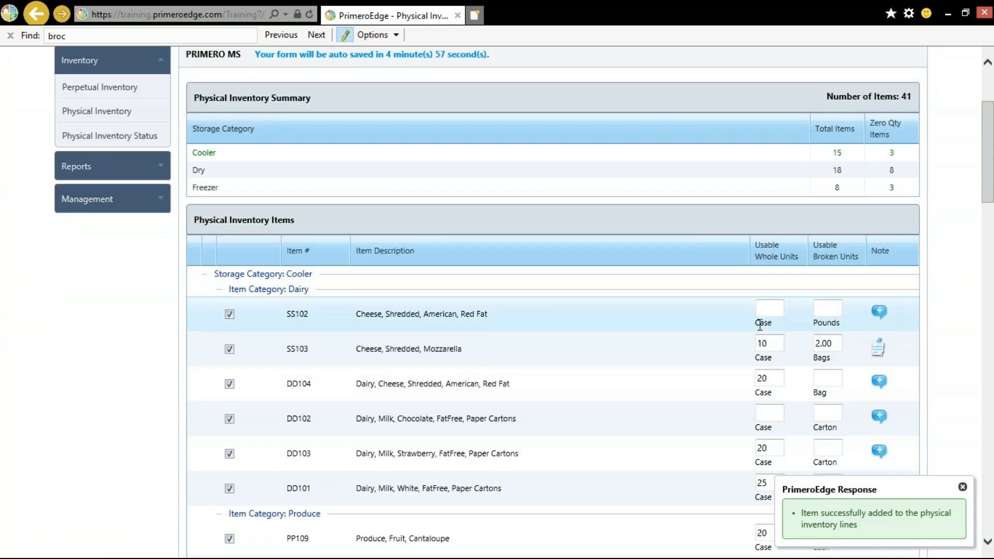
{"action": "left_click", "coordinate": [769, 307]}
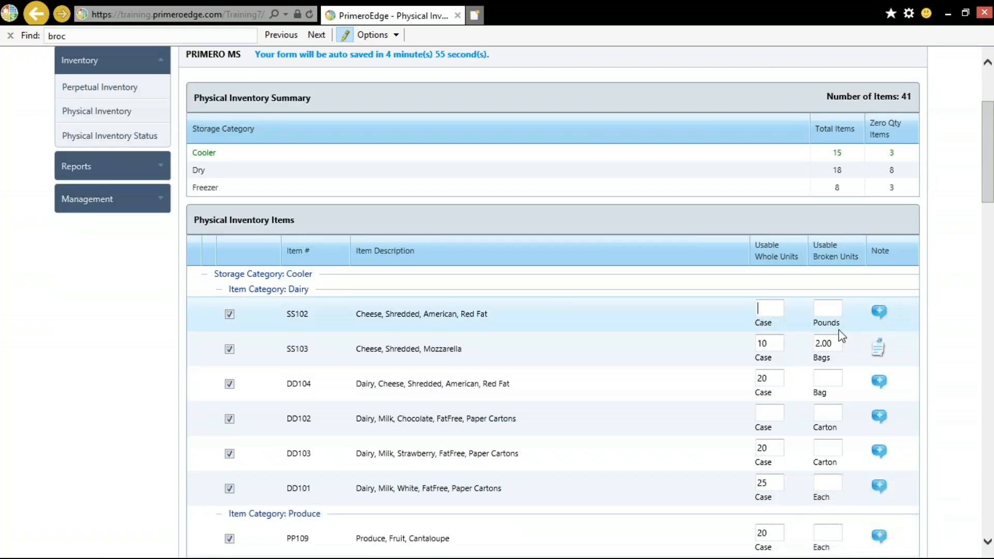
{"action": "type", "text": "20"}
- Save the inventory as complete, counted by "Miss Piggy, Kermit, Big Bird", with the comment "Best Inventory Every"
{"action": "scroll", "coordinate": [819, 249], "scroll_direction": "down", "scroll_amount": 4}
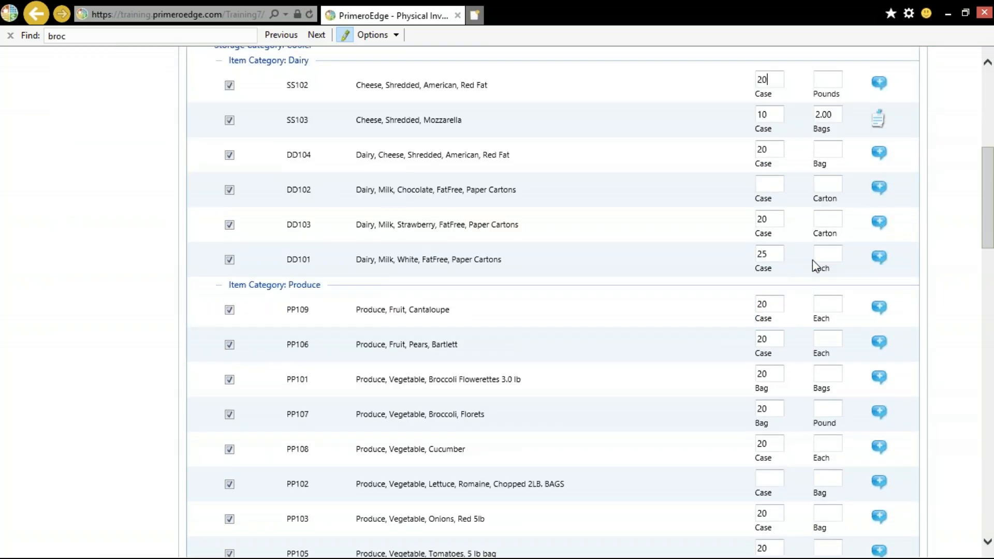
{"action": "scroll", "coordinate": [812, 264], "scroll_direction": "down", "scroll_amount": 15}
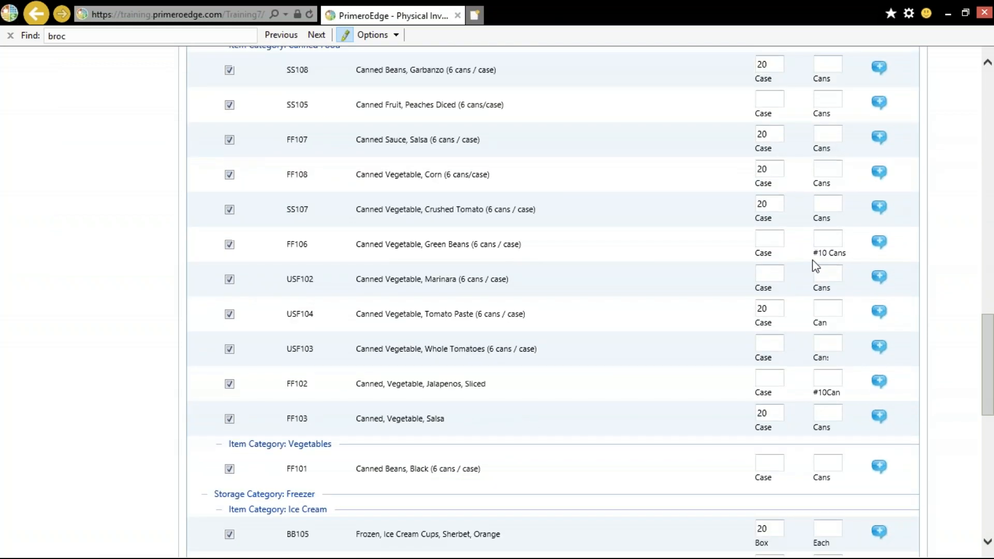
{"action": "scroll", "coordinate": [812, 260], "scroll_direction": "down", "scroll_amount": 10}
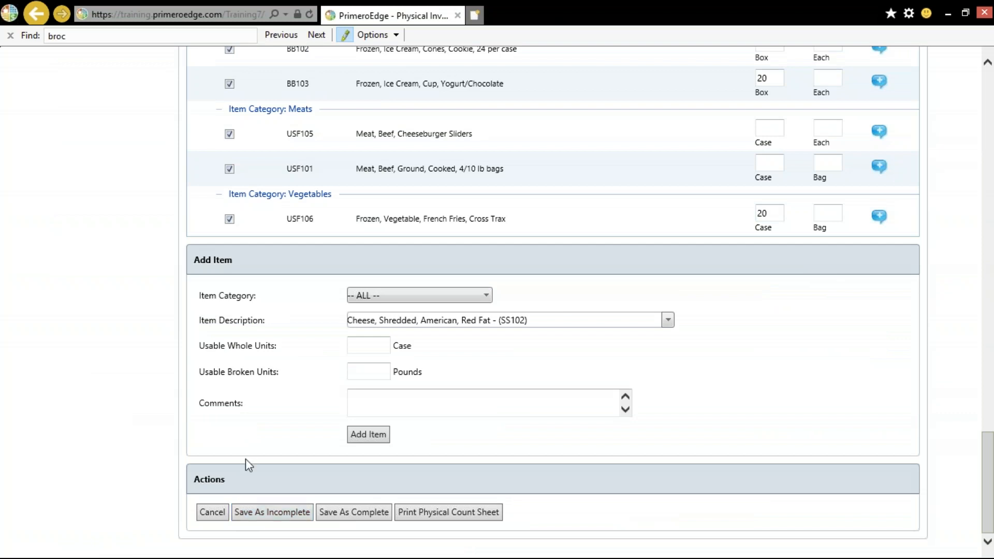
{"action": "left_click", "coordinate": [339, 517]}
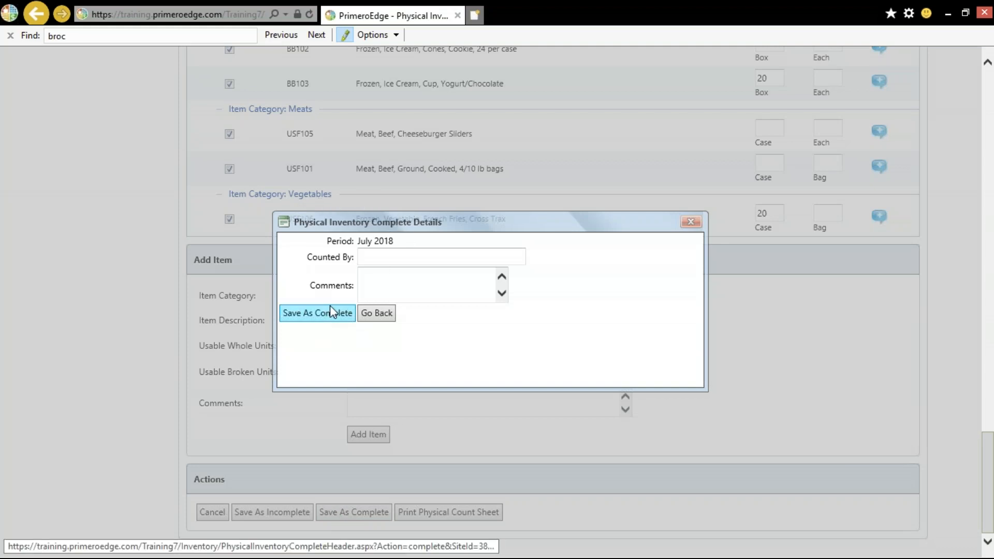
{"action": "left_click", "coordinate": [371, 256]}
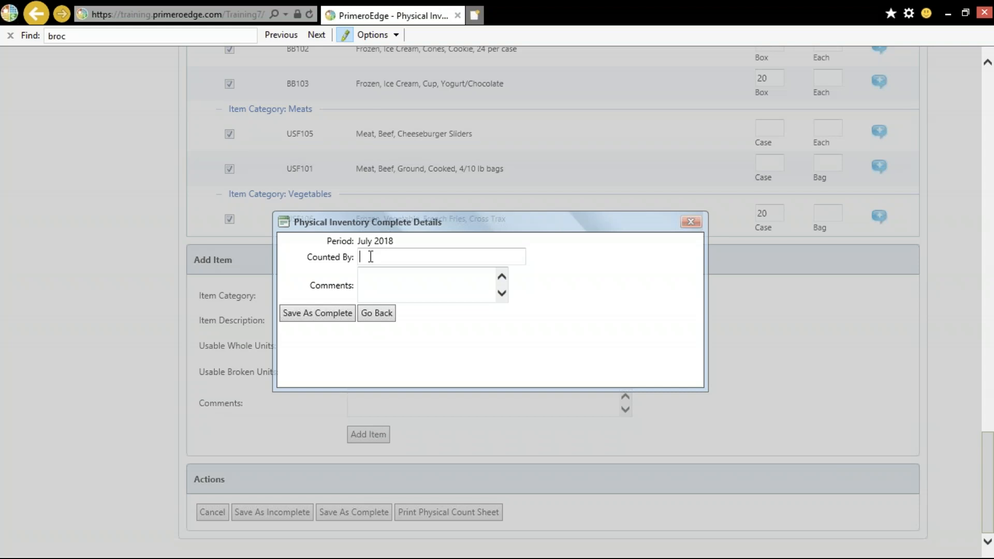
{"action": "type", "text": "Miss Piggy, Kermit,"}
{"action": "type", "text": "Big Bird"}
{"action": "left_click", "coordinate": [374, 282]}
{"action": "type", "text": "Best Inventory Every"}
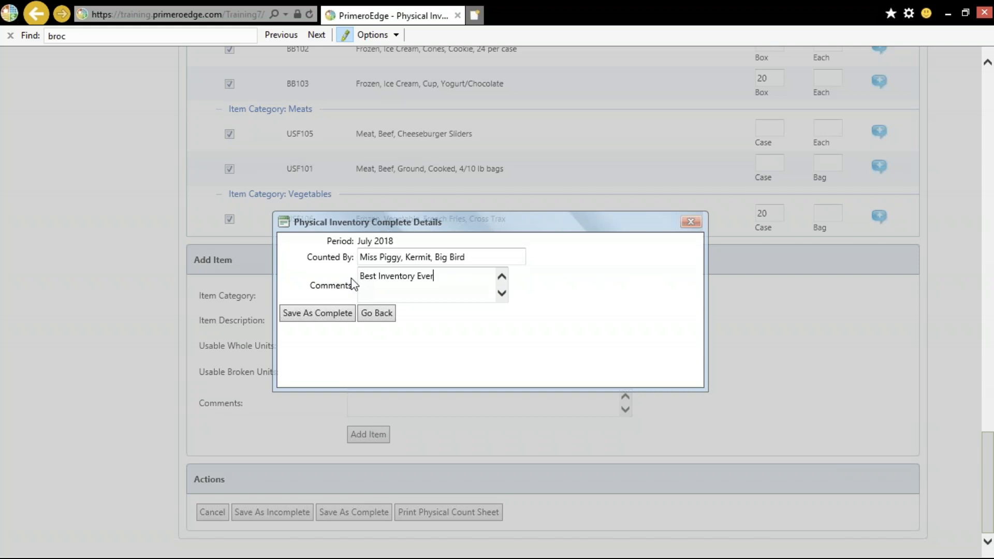
{"action": "left_click", "coordinate": [344, 317]}
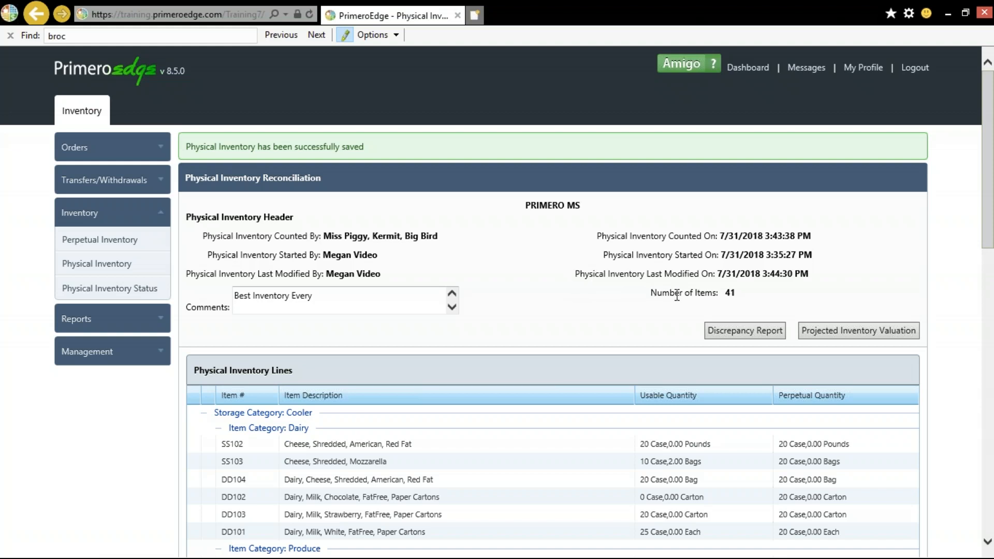
- Review the Physical Inventory Discrepancy Report for PRIMERO MS through its last items, including the shredded mozzarella discrepancy, and close it
{"action": "left_click", "coordinate": [713, 335]}
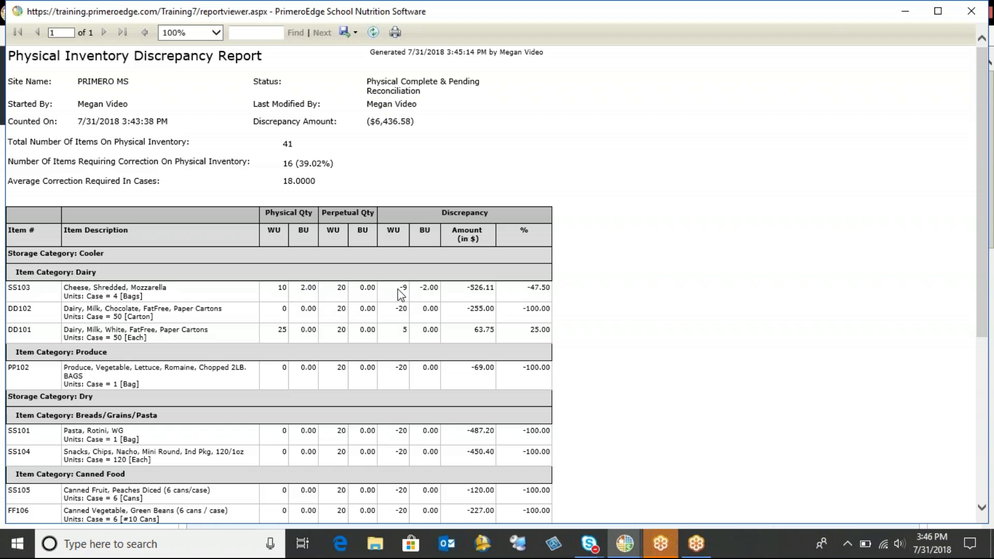
{"action": "left_click_drag", "start_coordinate": [400, 288], "coordinate": [441, 296]}
{"action": "scroll", "coordinate": [420, 324], "scroll_direction": "down", "scroll_amount": 3}
{"action": "scroll", "coordinate": [419, 323], "scroll_direction": "down", "scroll_amount": 3}
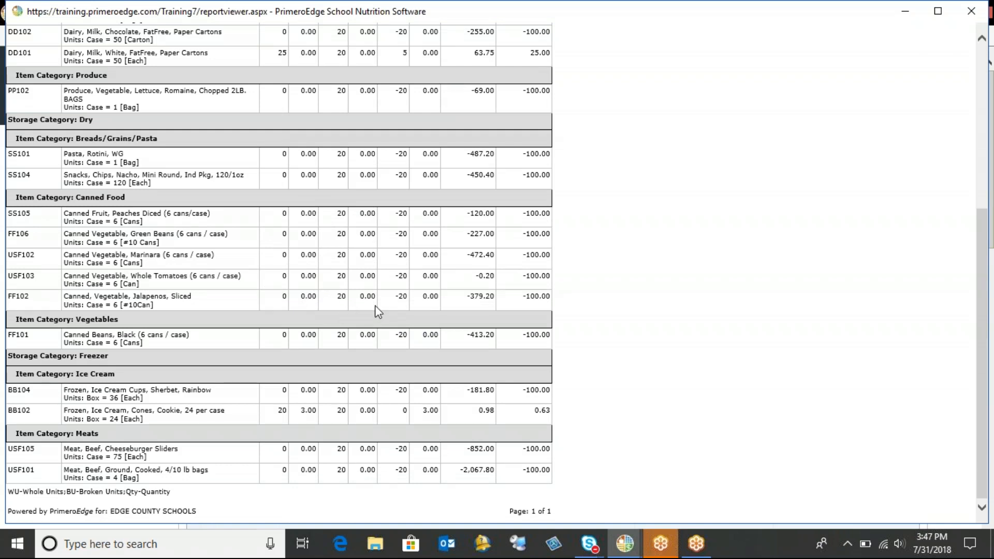
{"action": "left_click", "coordinate": [973, 13]}
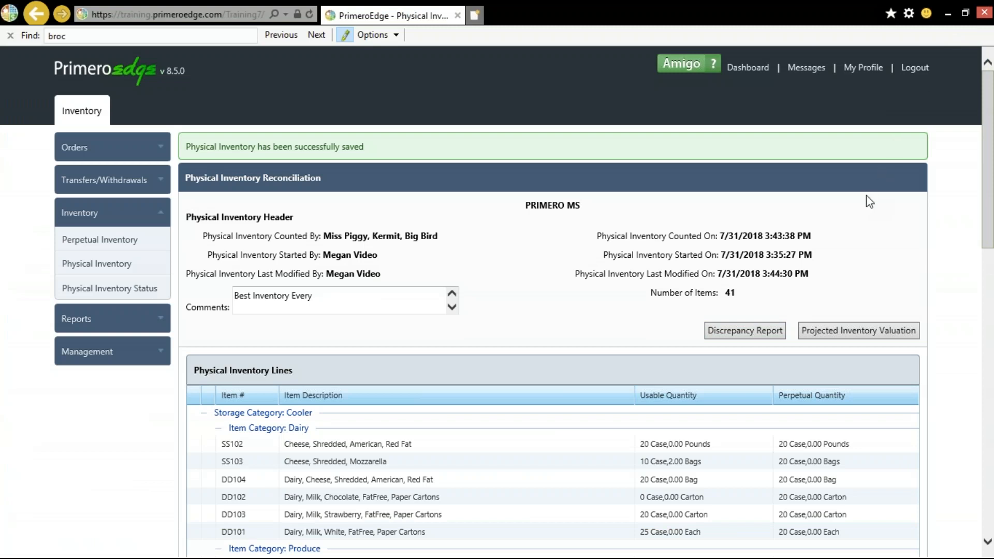
- Review the Projected Inventory Valuation report's purchase cost and market value by category down to the total, and close it
{"action": "left_click", "coordinate": [845, 331]}
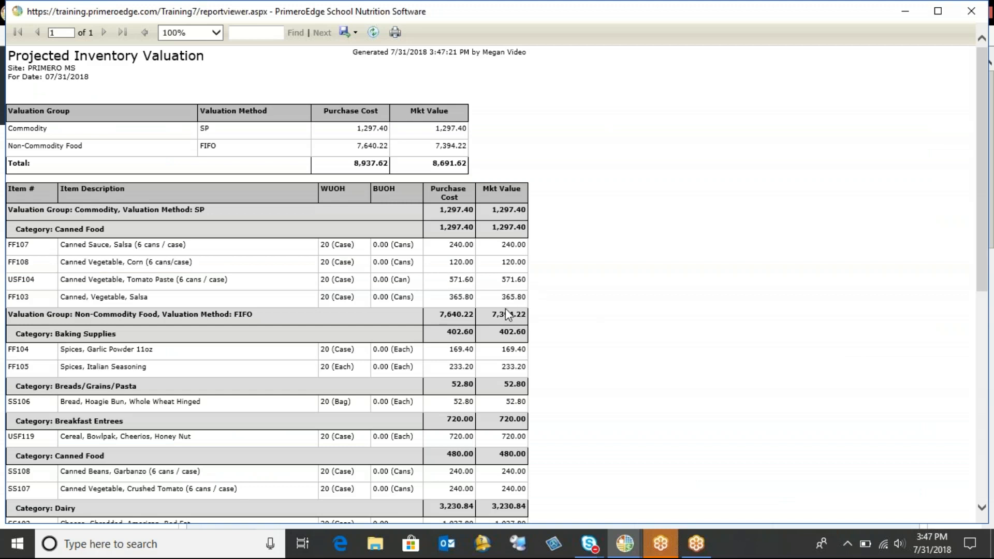
{"action": "scroll", "coordinate": [506, 312], "scroll_direction": "down", "scroll_amount": 3}
{"action": "scroll", "coordinate": [506, 311], "scroll_direction": "down", "scroll_amount": 5}
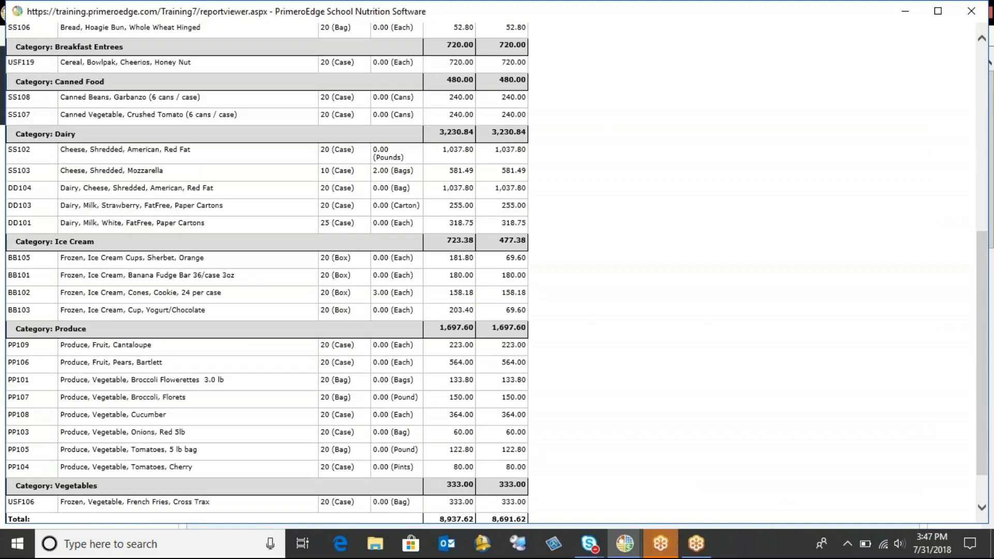
{"action": "scroll", "coordinate": [507, 310], "scroll_direction": "up", "scroll_amount": 8}
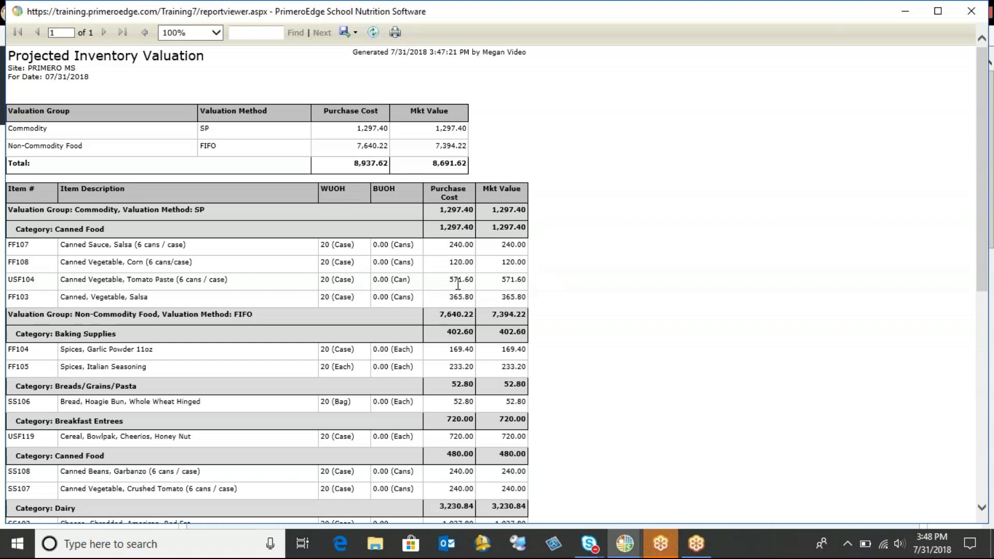
{"action": "scroll", "coordinate": [458, 351], "scroll_direction": "down", "scroll_amount": 5}
{"action": "scroll", "coordinate": [457, 359], "scroll_direction": "down", "scroll_amount": 4}
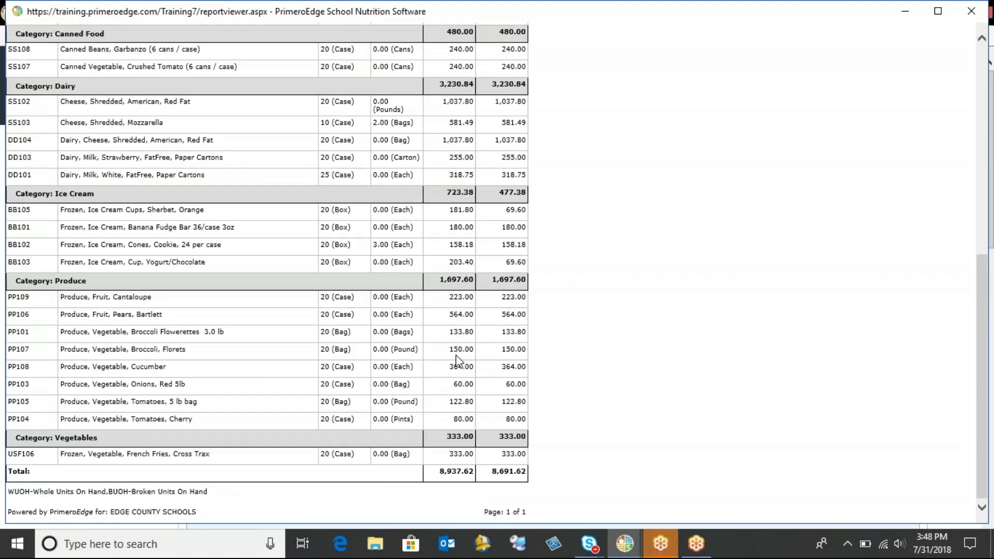
{"action": "left_click", "coordinate": [971, 12]}
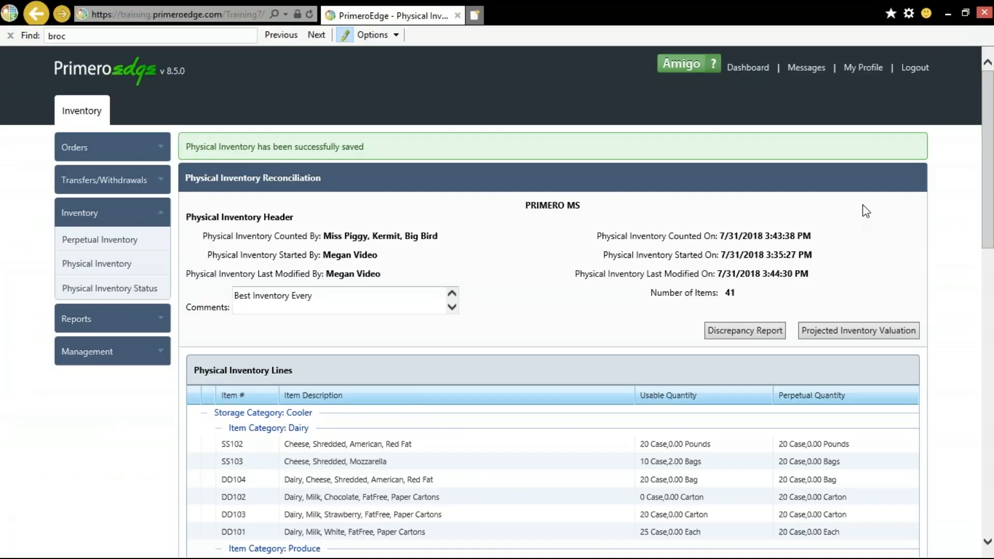
- Reopen the completed physical inventory for modification, giving "comments" as the required comment
{"action": "scroll", "coordinate": [837, 303], "scroll_direction": "down", "scroll_amount": 7}
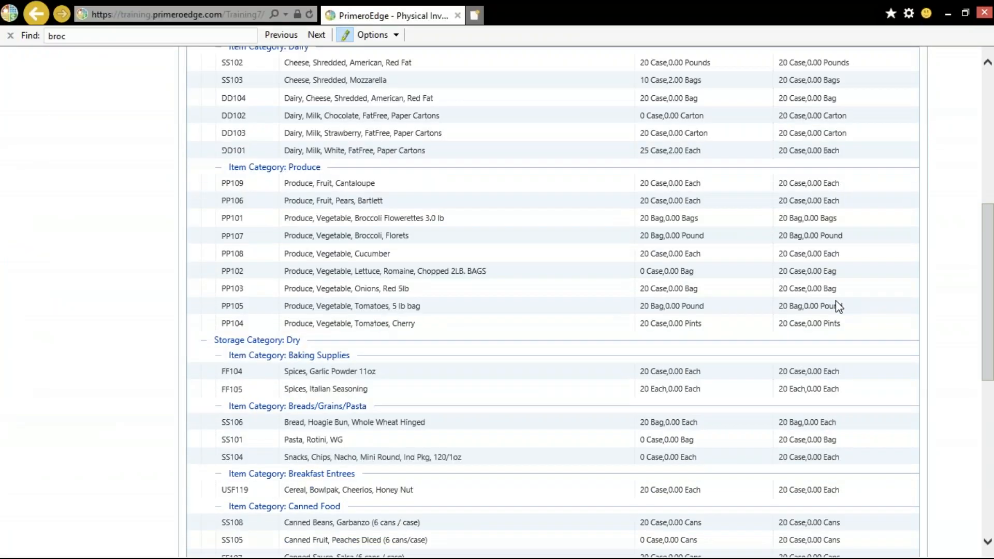
{"action": "scroll", "coordinate": [838, 307], "scroll_direction": "down", "scroll_amount": 6}
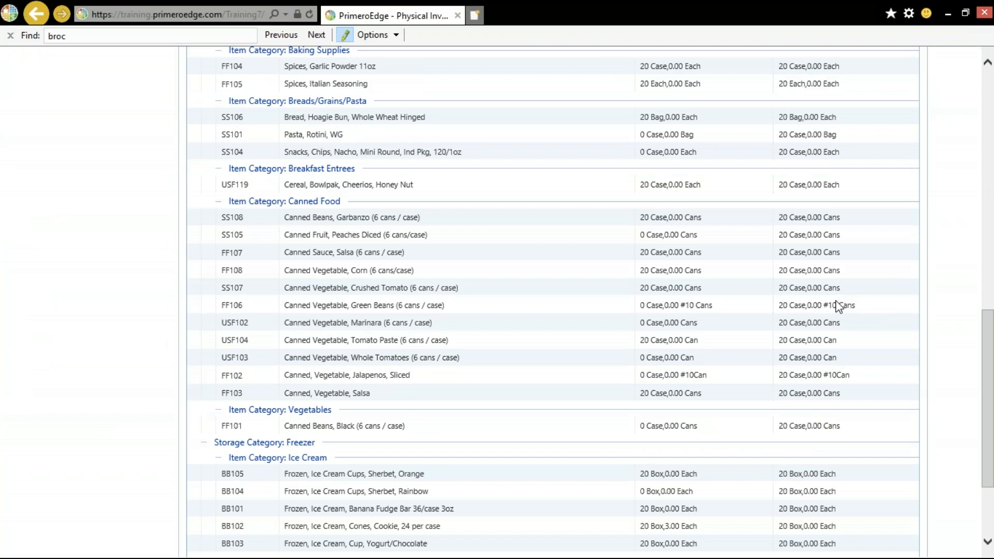
{"action": "scroll", "coordinate": [839, 305], "scroll_direction": "up", "scroll_amount": 7}
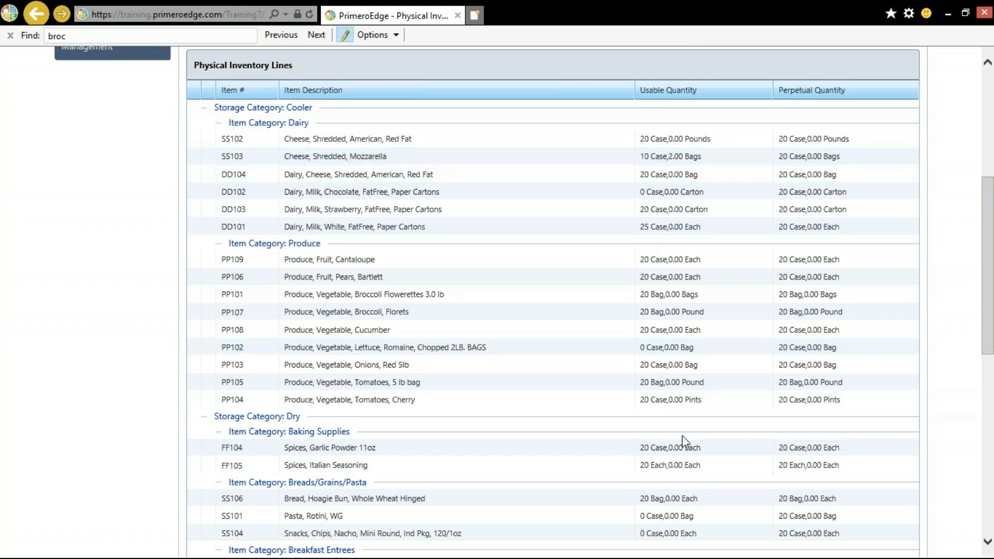
{"action": "scroll", "coordinate": [683, 438], "scroll_direction": "down", "scroll_amount": 1}
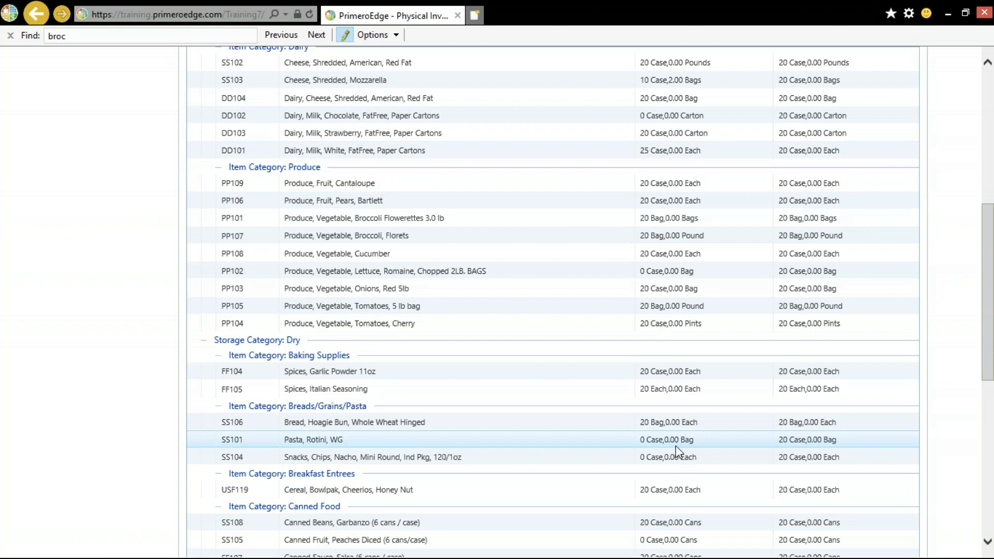
{"action": "scroll", "coordinate": [676, 449], "scroll_direction": "down", "scroll_amount": 4}
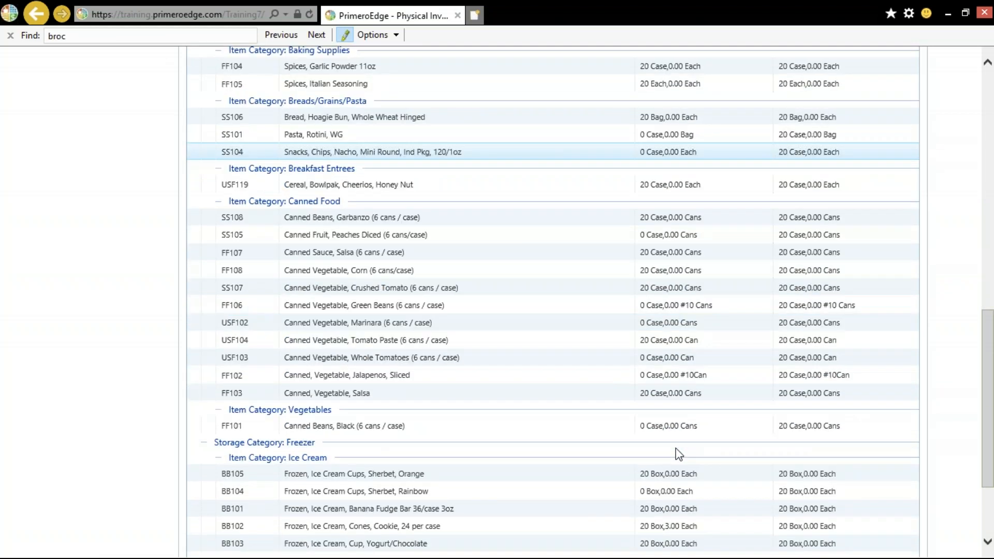
{"action": "scroll", "coordinate": [679, 454], "scroll_direction": "down", "scroll_amount": 2}
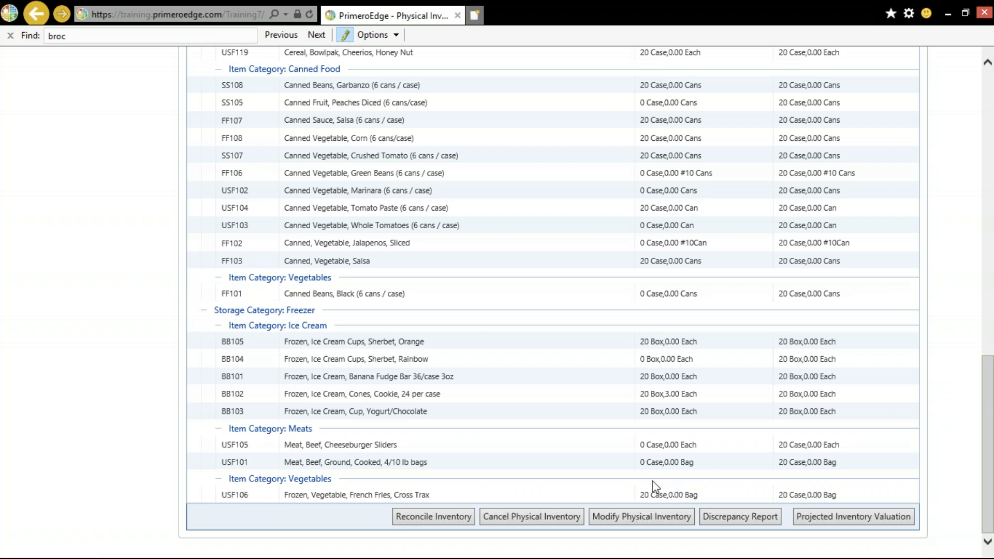
{"action": "left_click", "coordinate": [653, 517]}
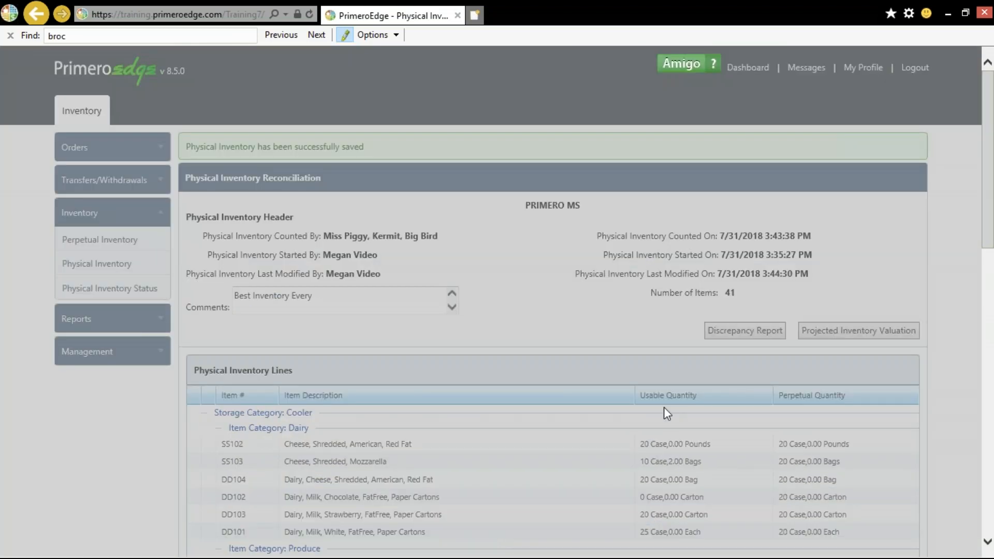
{"action": "scroll", "coordinate": [663, 407], "scroll_direction": "down", "scroll_amount": 10}
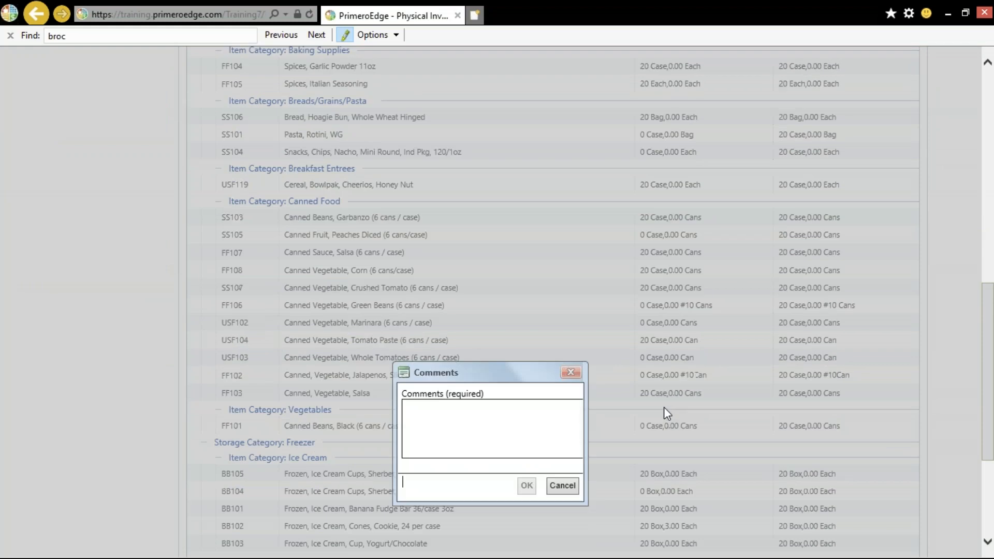
{"action": "scroll", "coordinate": [664, 413], "scroll_direction": "down", "scroll_amount": 1}
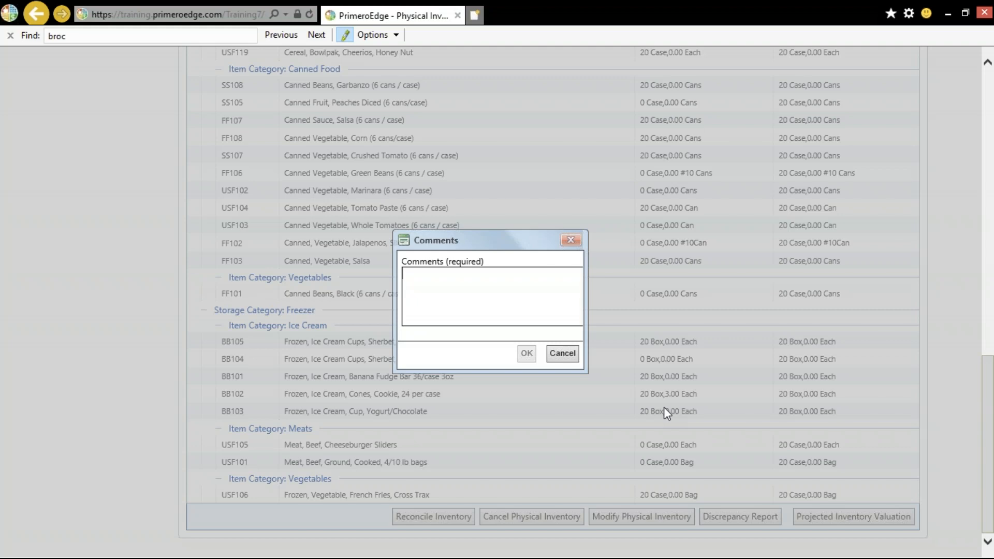
{"action": "type", "text": "comments"}
{"action": "left_click", "coordinate": [523, 357]}
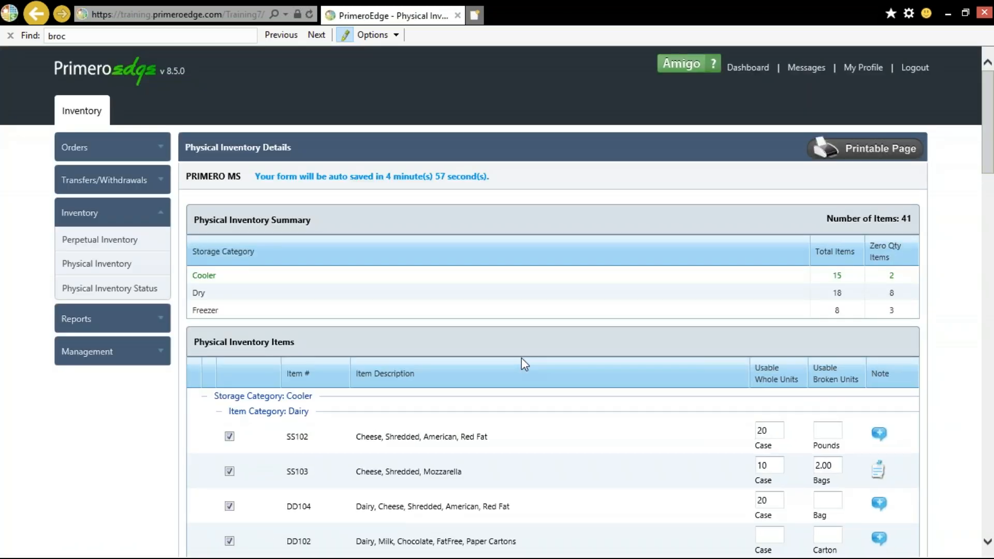
- Find "pasta" on the page and enter 20 usable whole cases for Pasta, Rotini, WG (SS101)
{"action": "scroll", "coordinate": [520, 358], "scroll_direction": "down", "scroll_amount": 6}
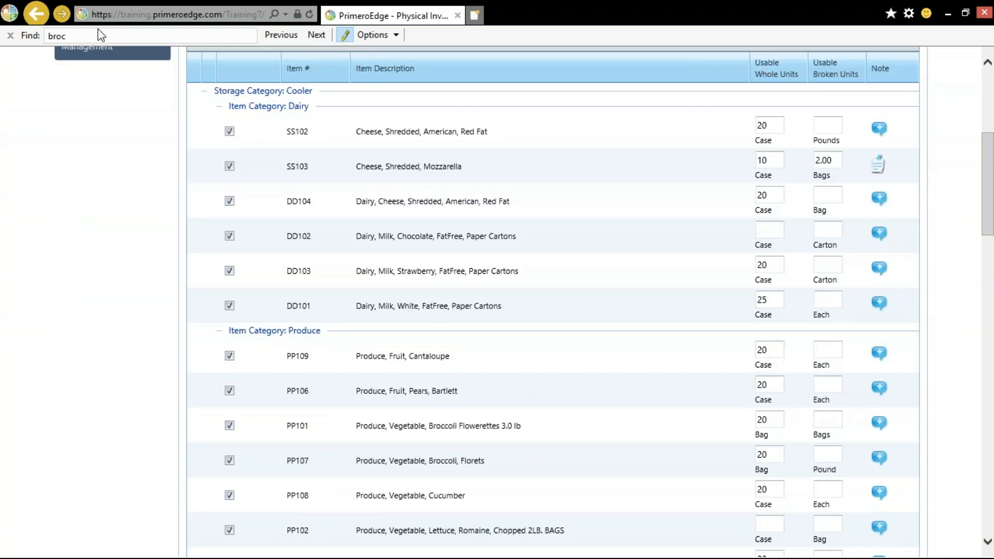
{"action": "left_click", "coordinate": [82, 34]}
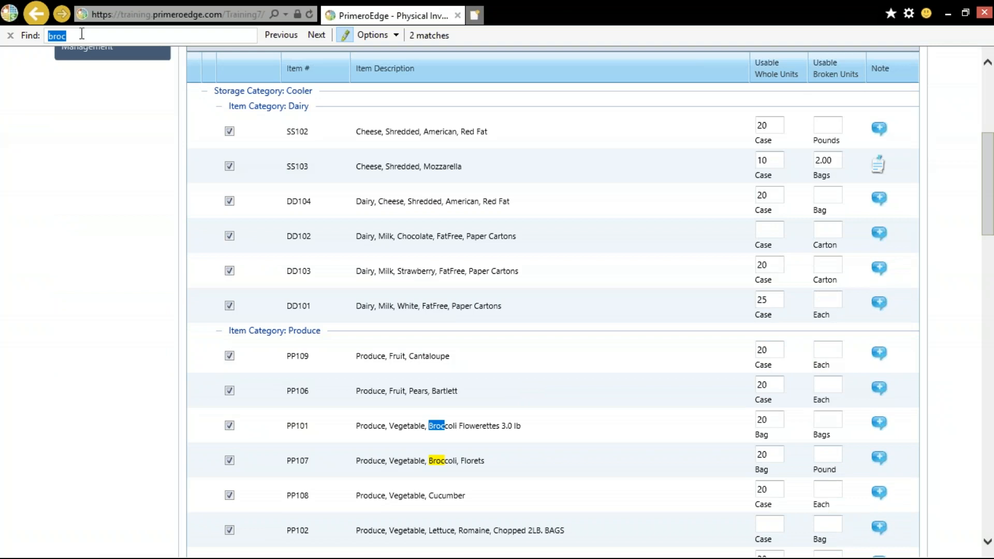
{"action": "type", "text": "pat"}
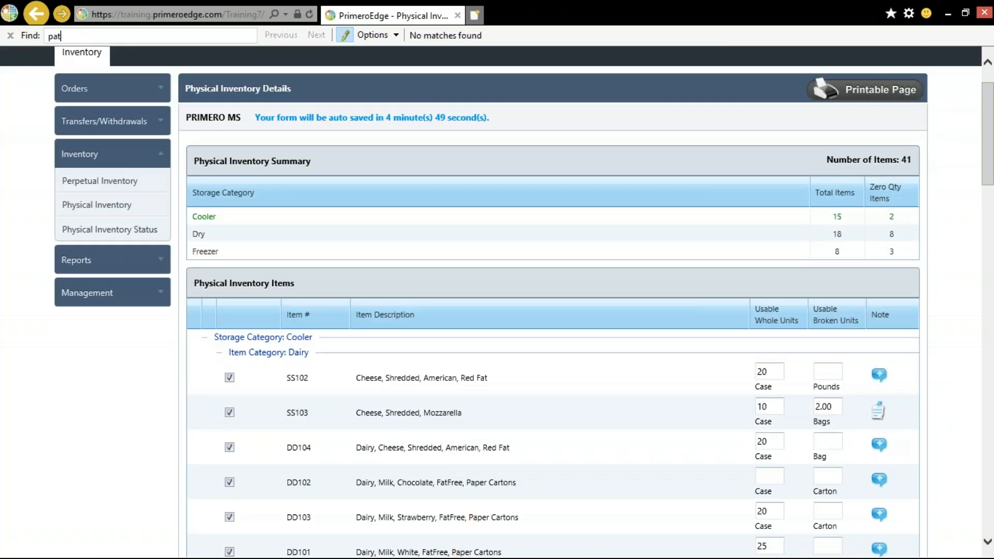
{"action": "key", "text": "BackSpace"}
{"action": "type", "text": "sta"}
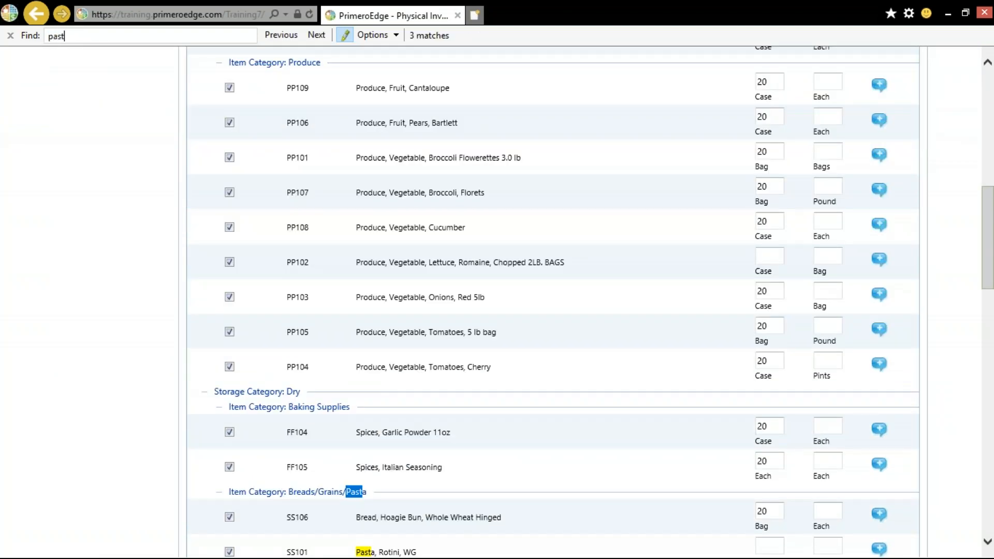
{"action": "scroll", "coordinate": [456, 259], "scroll_direction": "down", "scroll_amount": 3}
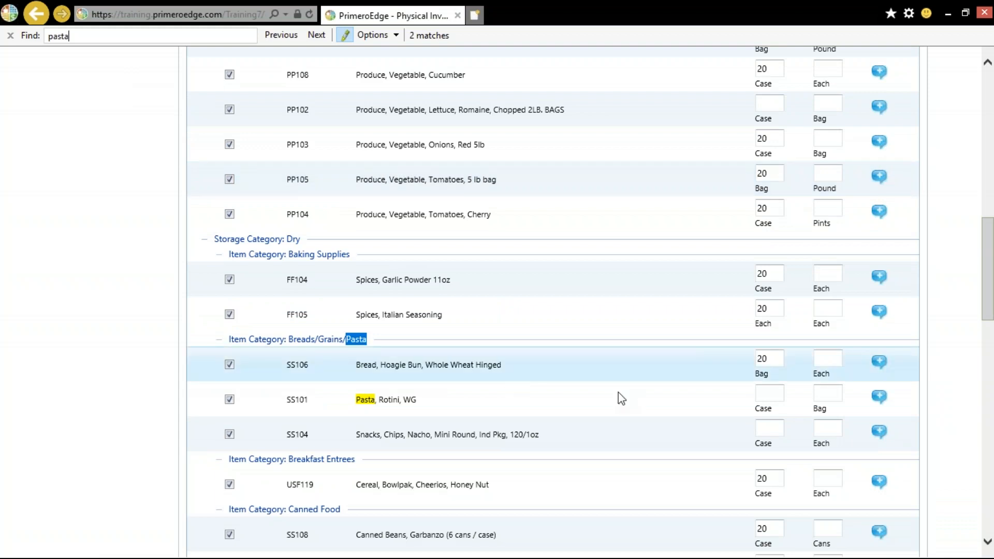
{"action": "left_click", "coordinate": [775, 395]}
{"action": "type", "text": "20"}
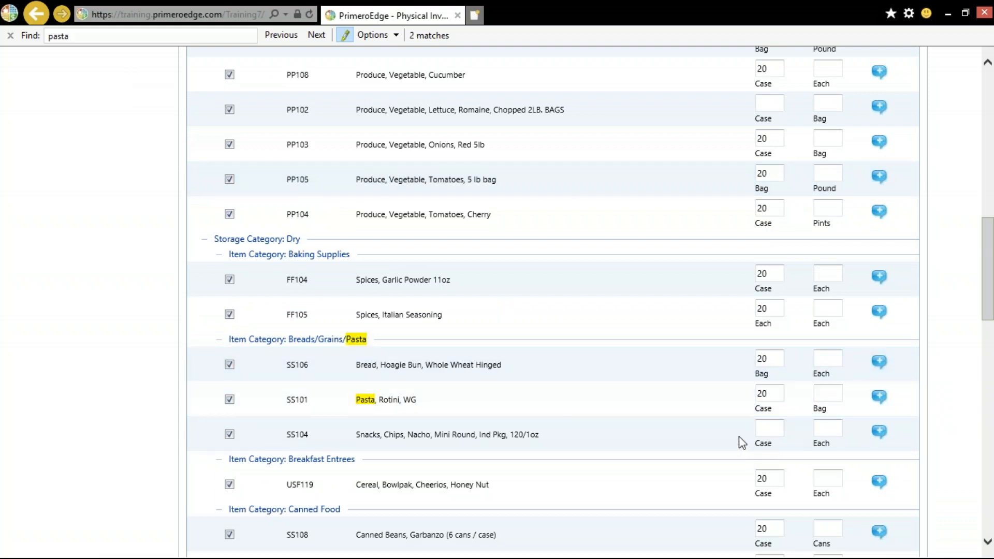
- Save the inventory as complete, counted by "Miss Piggy, Kermit and Big Bird 2.0", with the comment "Recount Pasta"
{"action": "scroll", "coordinate": [720, 441], "scroll_direction": "down", "scroll_amount": 3}
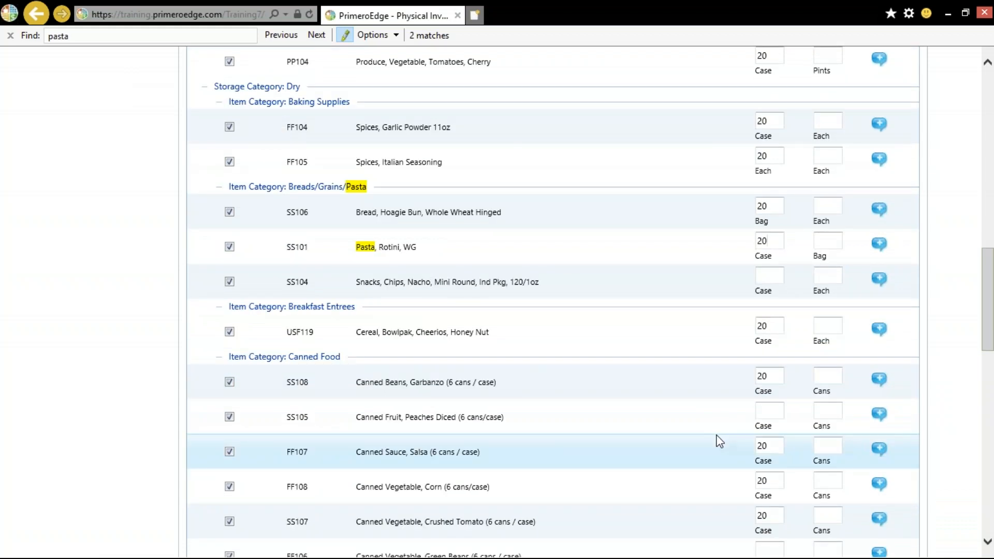
{"action": "scroll", "coordinate": [717, 441], "scroll_direction": "down", "scroll_amount": 17}
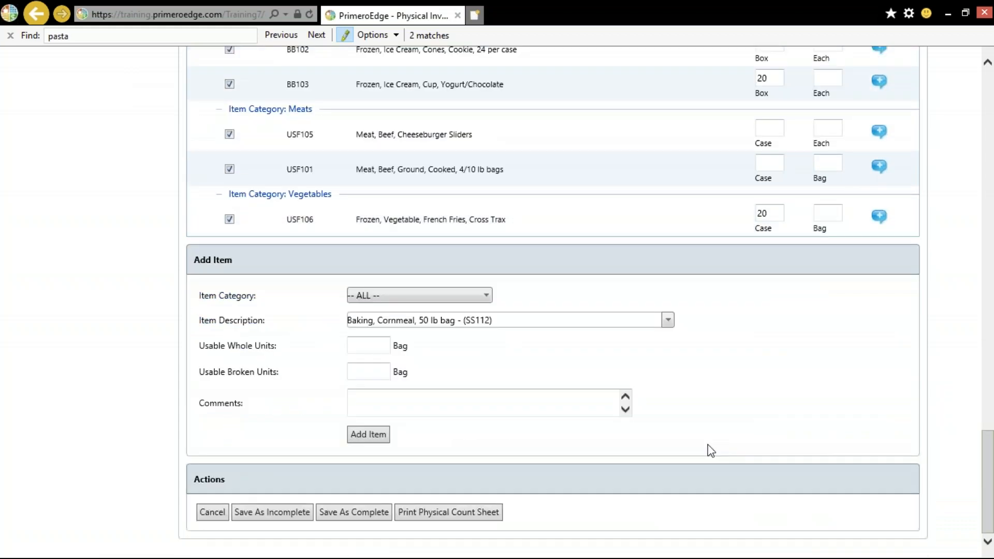
{"action": "left_click", "coordinate": [378, 516]}
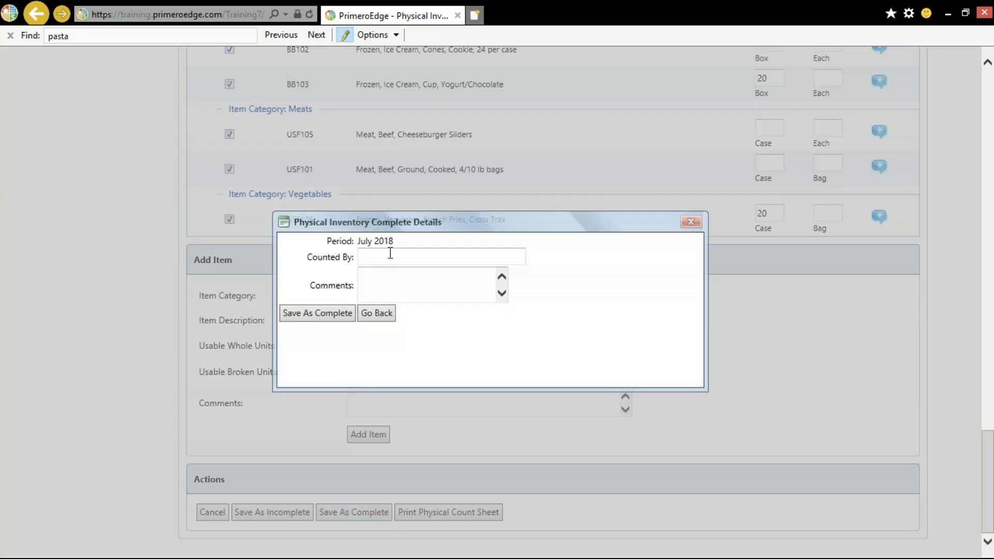
{"action": "type", "text": "Miss Piggy, Kermit and Big Bir"}
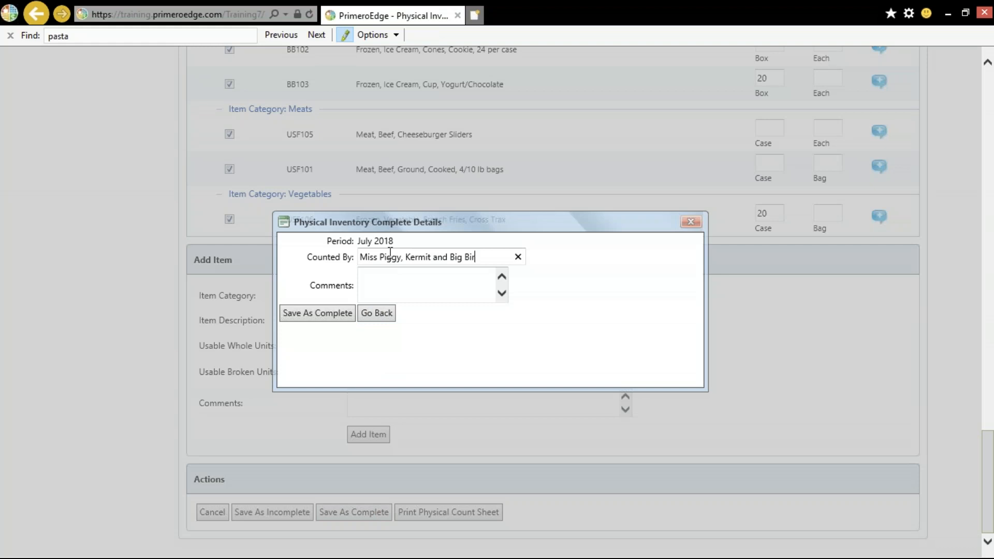
{"action": "type", "text": "d 2.0"}
{"action": "left_click", "coordinate": [382, 274]}
{"action": "type", "text": "Recount Pasta"}
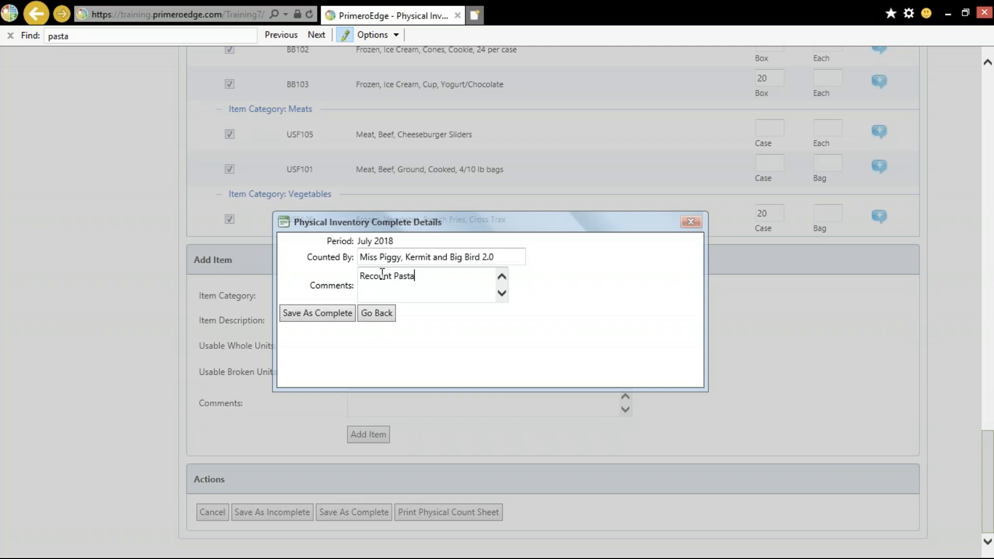
{"action": "left_click", "coordinate": [322, 307]}
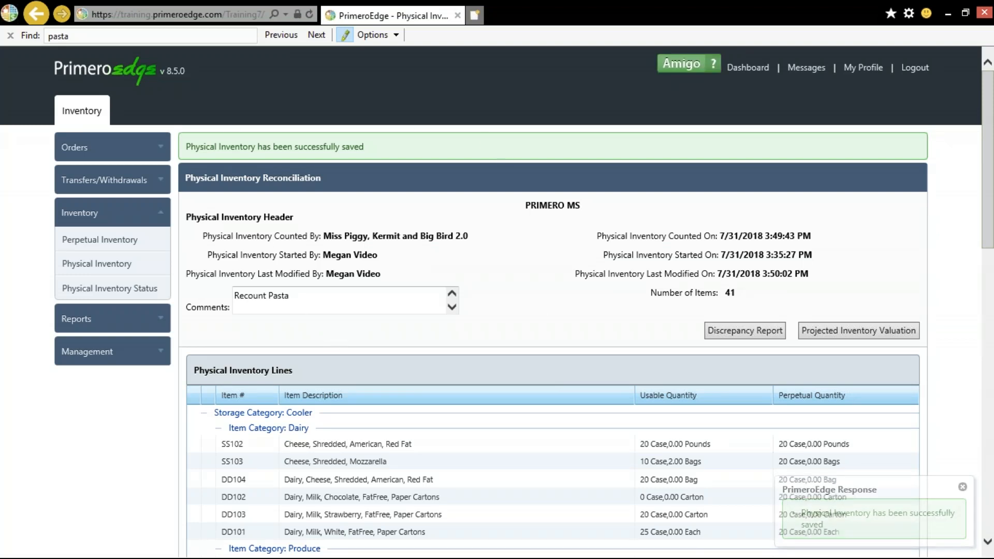
- Check the updated discrepancy report and reconcile the physical inventory, confirming the change to the perpetual inventory
{"action": "left_click", "coordinate": [731, 334]}
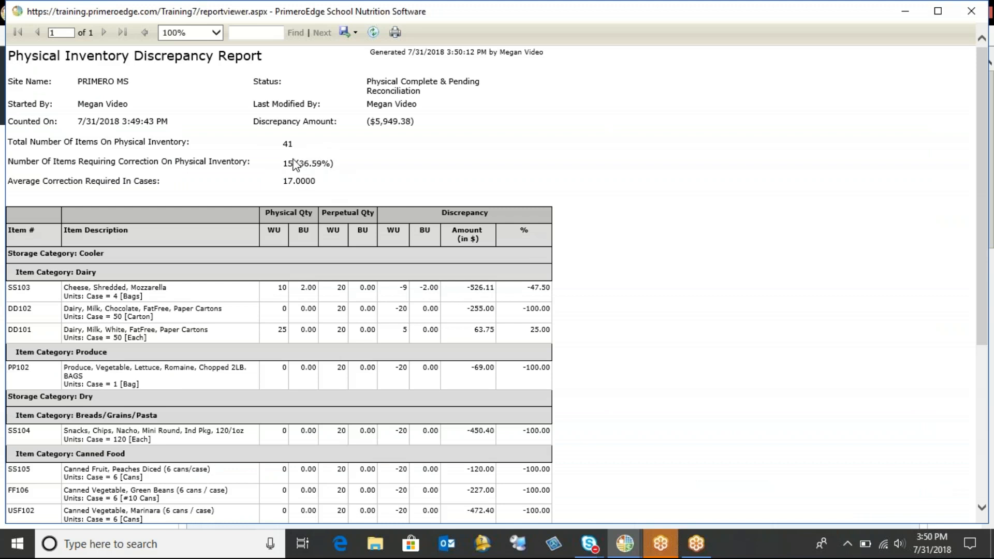
{"action": "left_click", "coordinate": [971, 11]}
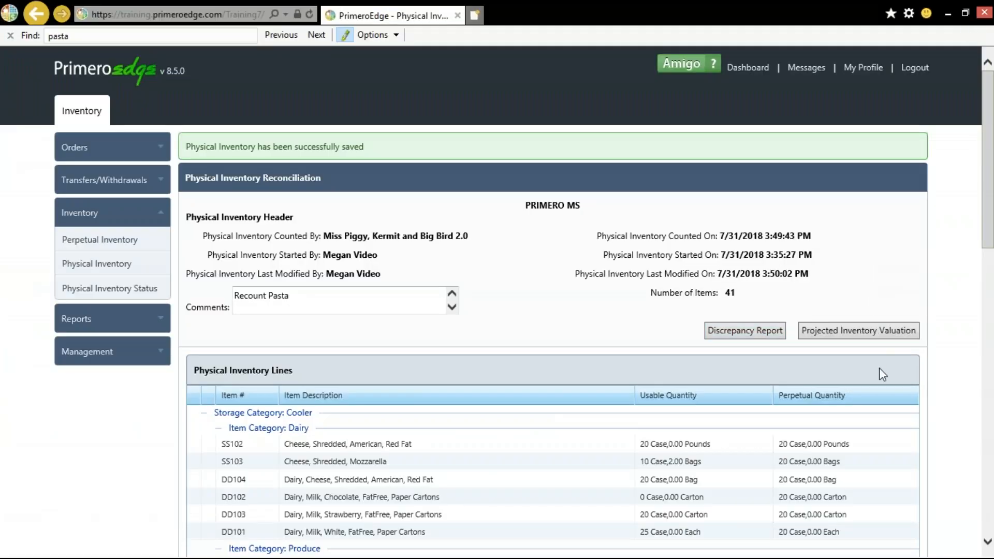
{"action": "scroll", "coordinate": [879, 367], "scroll_direction": "down", "scroll_amount": 15}
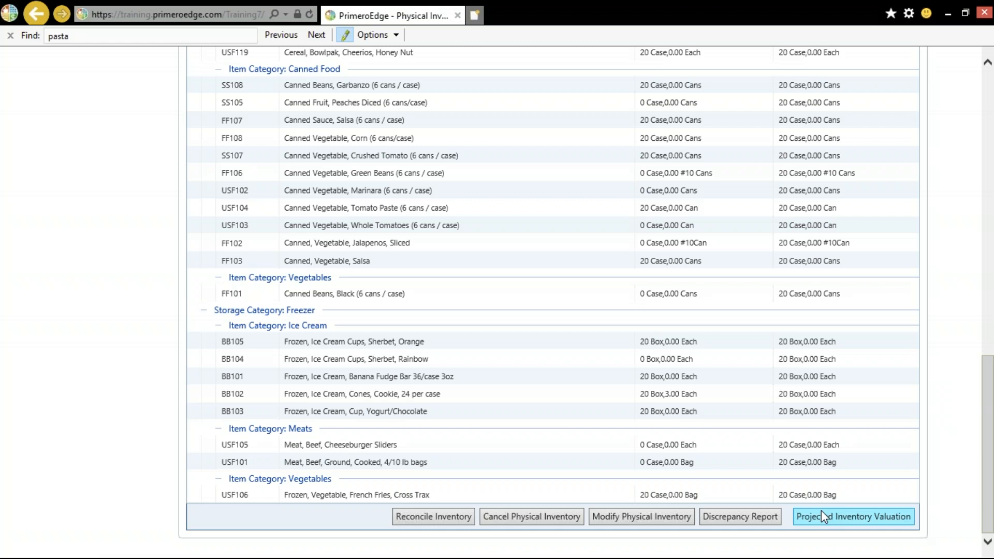
{"action": "left_click", "coordinate": [424, 520]}
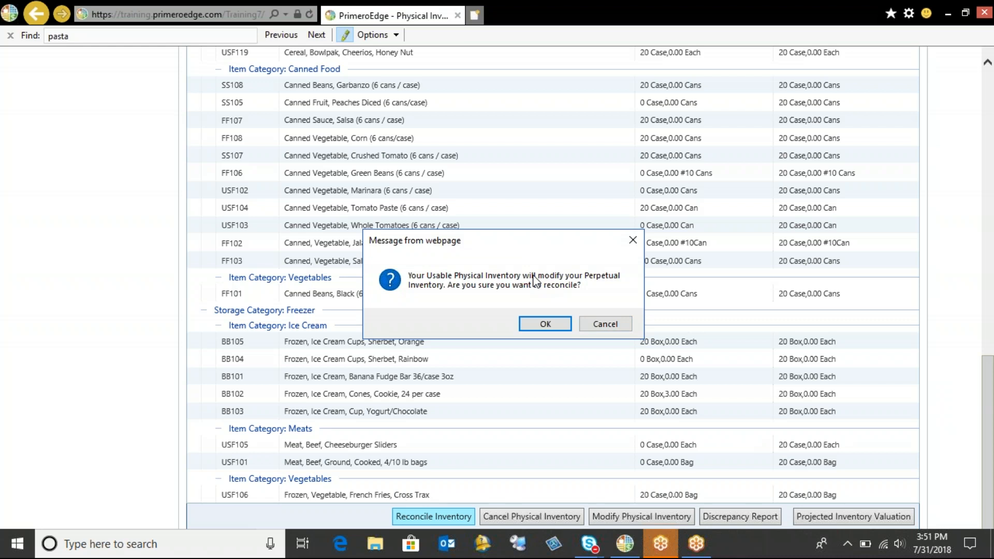
{"action": "left_click", "coordinate": [552, 324]}
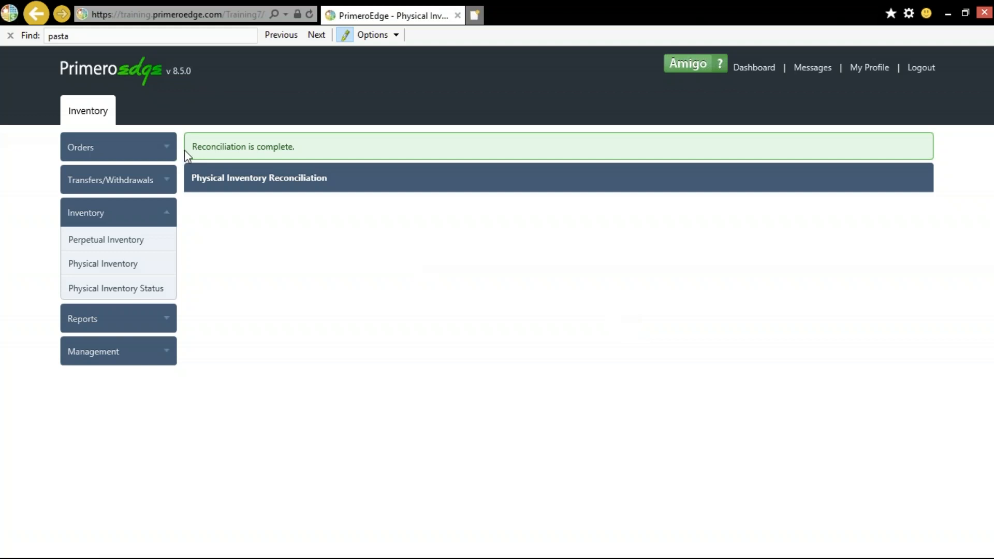
- List the July 2018 physical inventories for PRIMERO MS with all statuses to check them, and return to the main Inventory page
{"action": "left_click", "coordinate": [166, 274]}
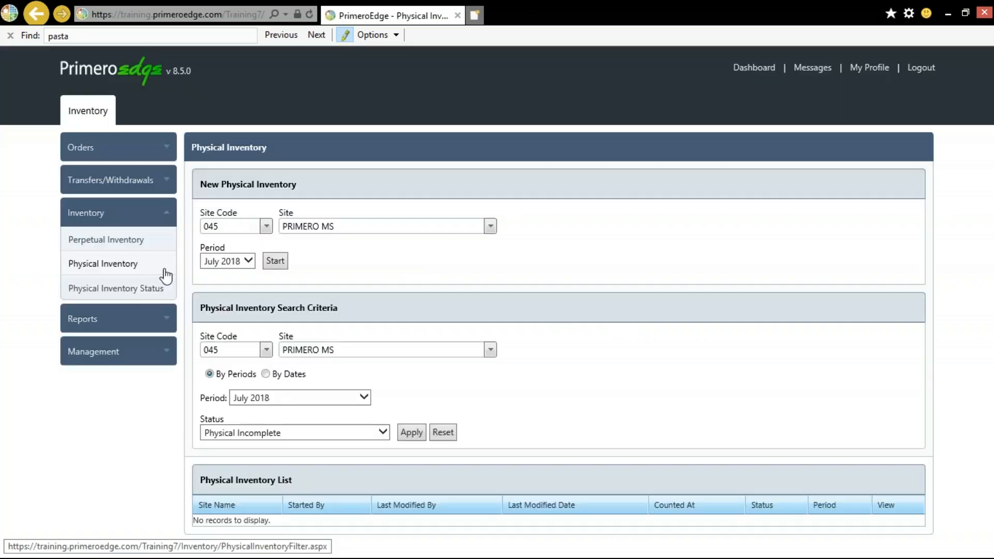
{"action": "left_click", "coordinate": [350, 436]}
{"action": "left_click", "coordinate": [350, 438]}
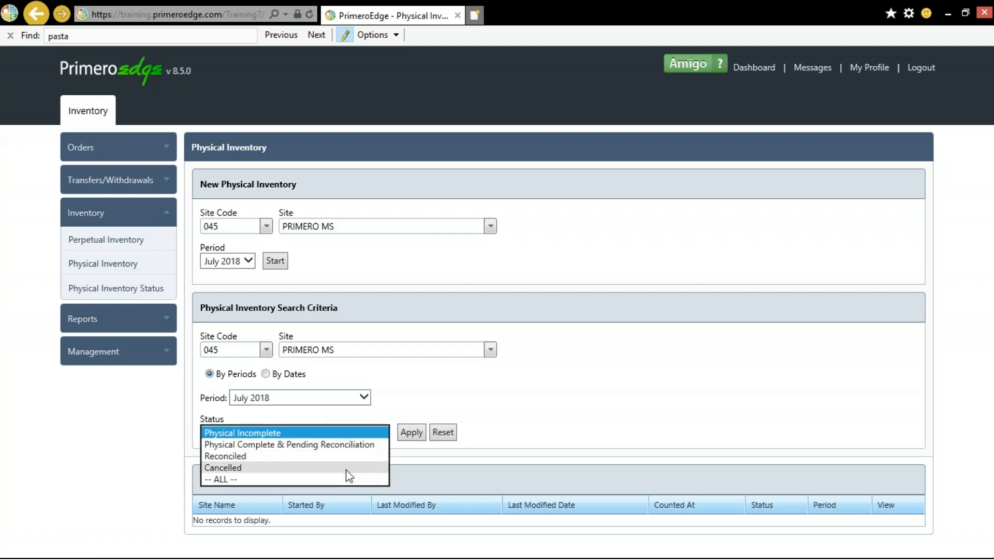
{"action": "left_click", "coordinate": [334, 478]}
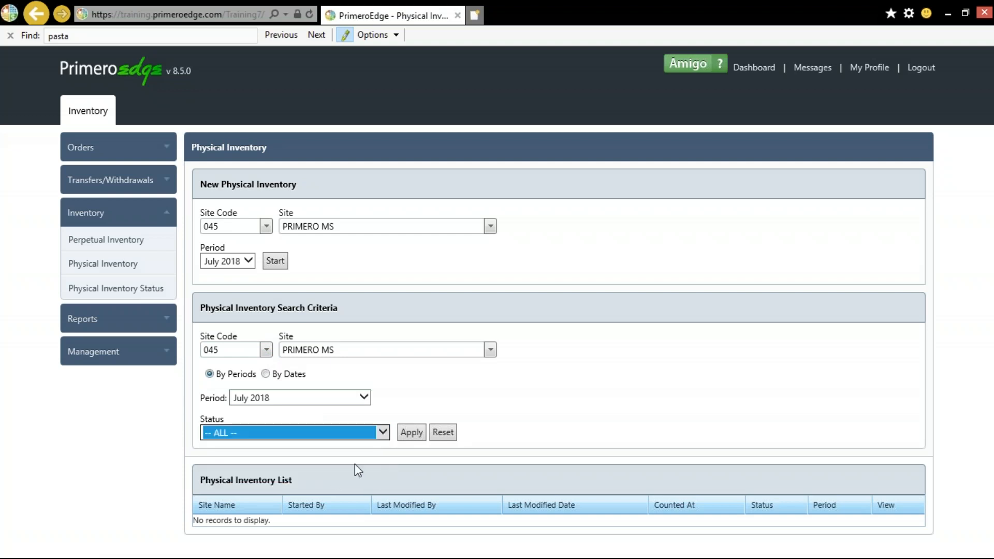
{"action": "left_click", "coordinate": [411, 433]}
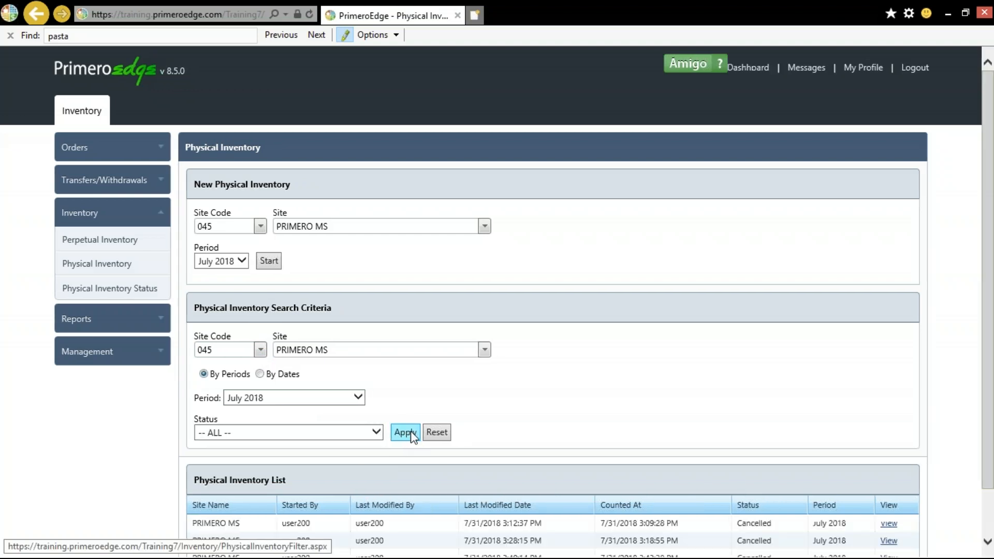
{"action": "scroll", "coordinate": [638, 396], "scroll_direction": "down", "scroll_amount": 1}
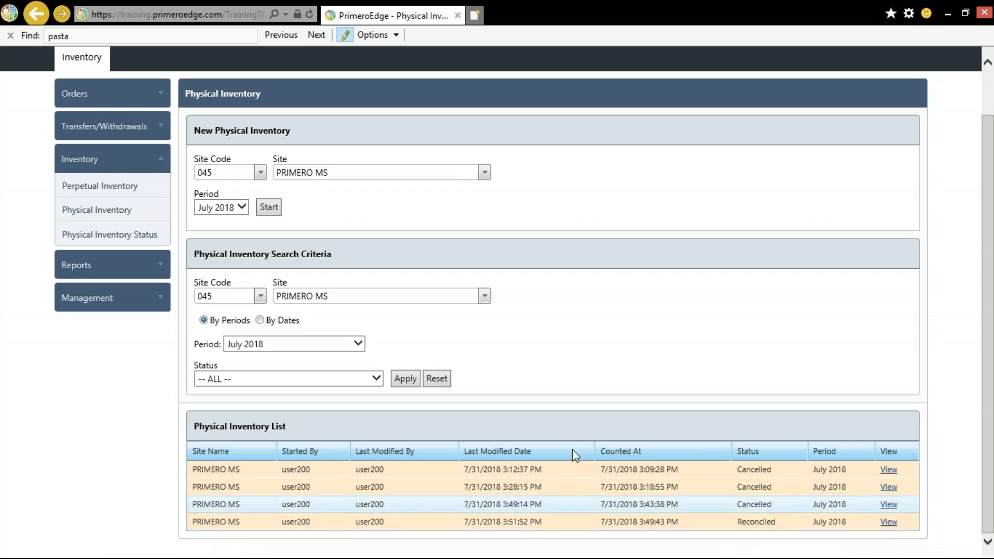
{"action": "scroll", "coordinate": [279, 220], "scroll_direction": "up", "scroll_amount": 2}
{"action": "left_click", "coordinate": [79, 111]}
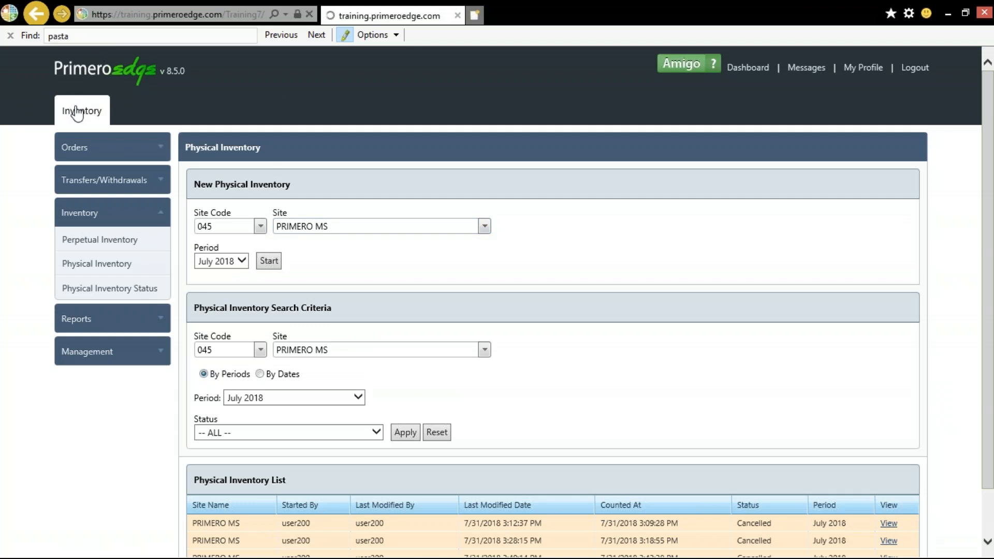